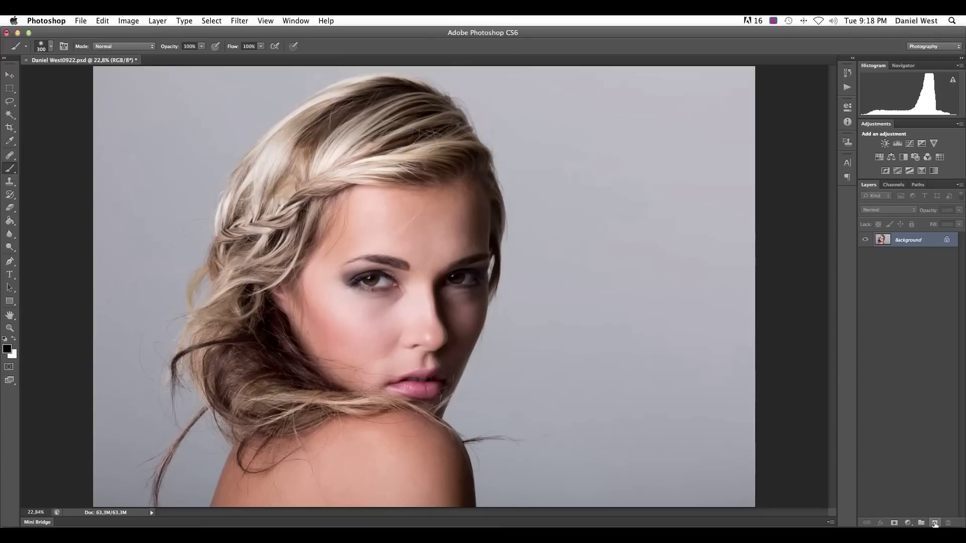
# Duplicate the Background layer and check the copy by toggling its visibility off and on
pyautogui.press('super+j')
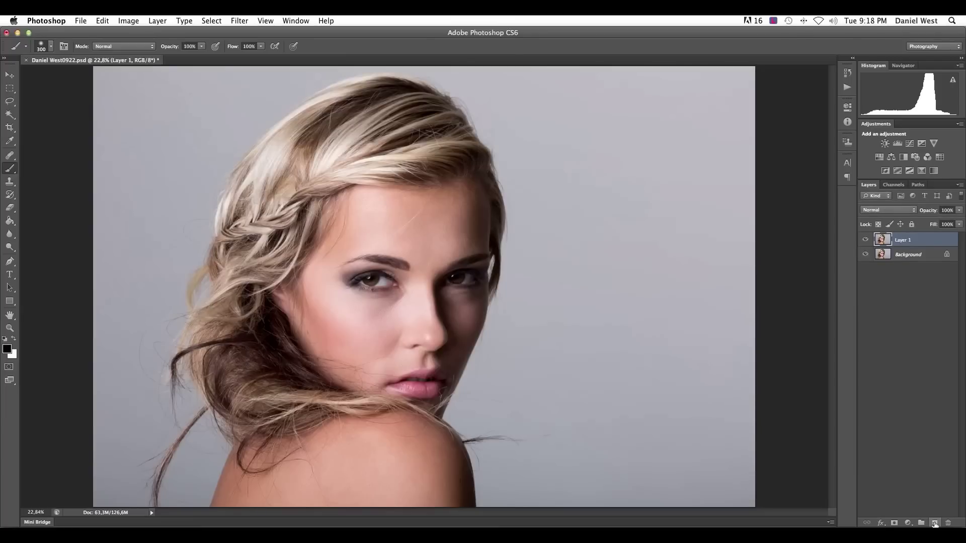
pyautogui.click(866, 242)
pyautogui.click(865, 242)
# Create a new layer named "Dodge - light" in Soft Light mode, filled with the neutral 50% gray
pyautogui.press('super+shift+n')
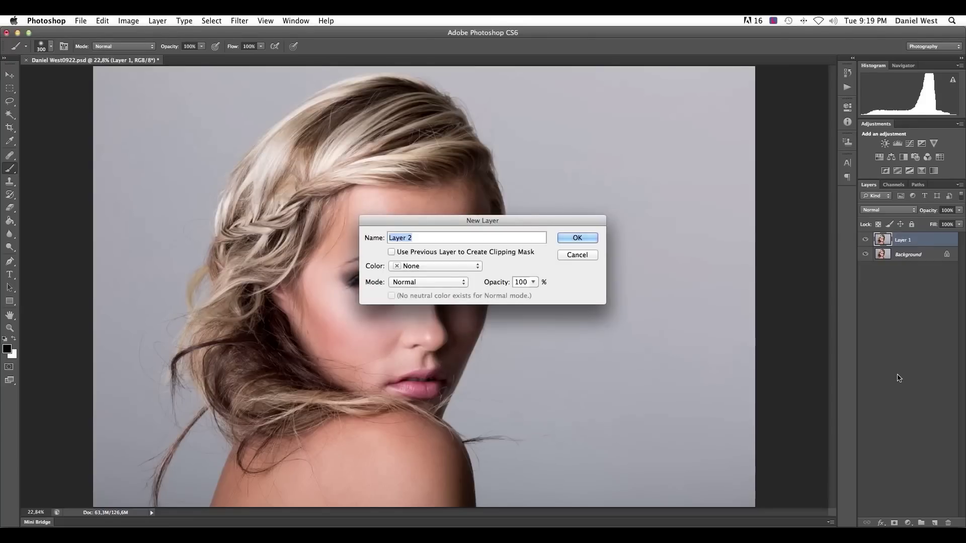
pyautogui.write('Dodge - light')
pyautogui.click(458, 286)
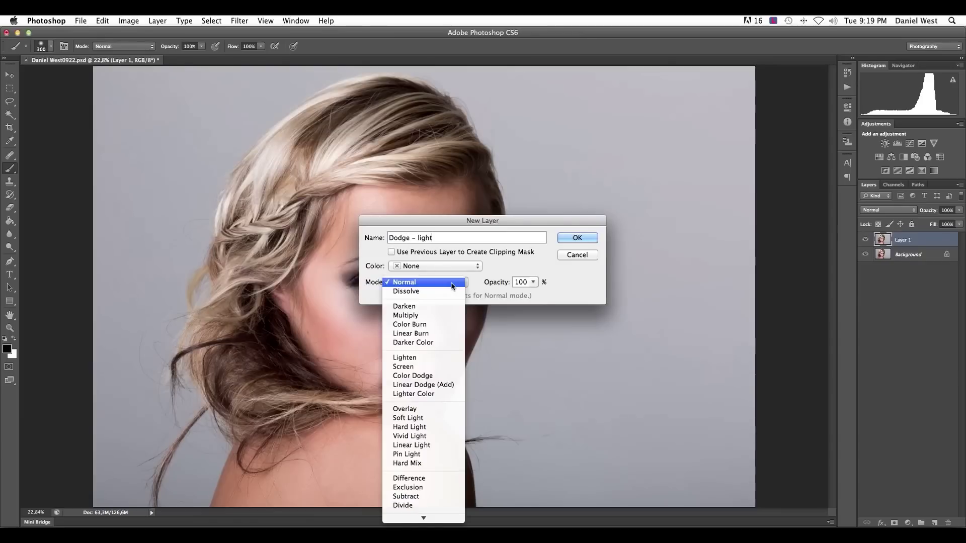
pyautogui.click(413, 420)
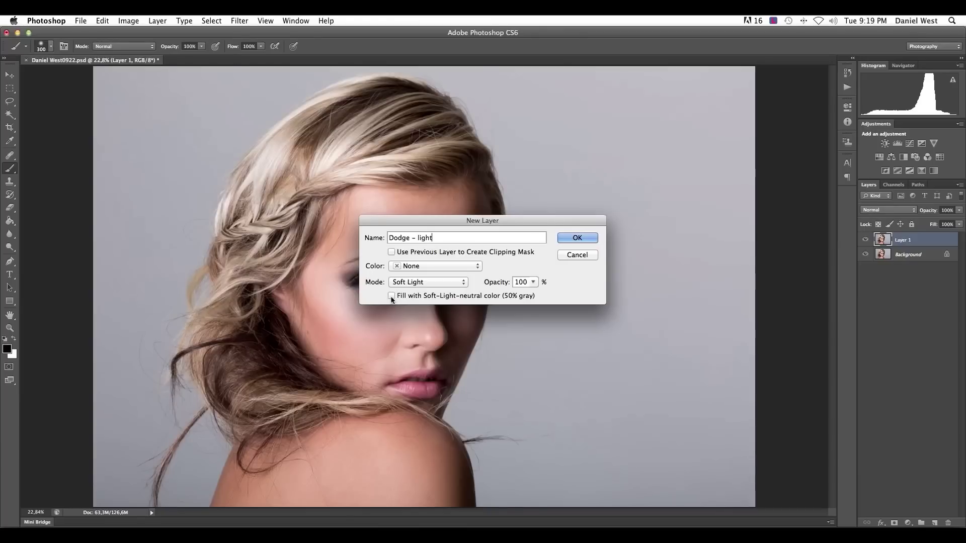
pyautogui.click(392, 296)
pyautogui.click(577, 238)
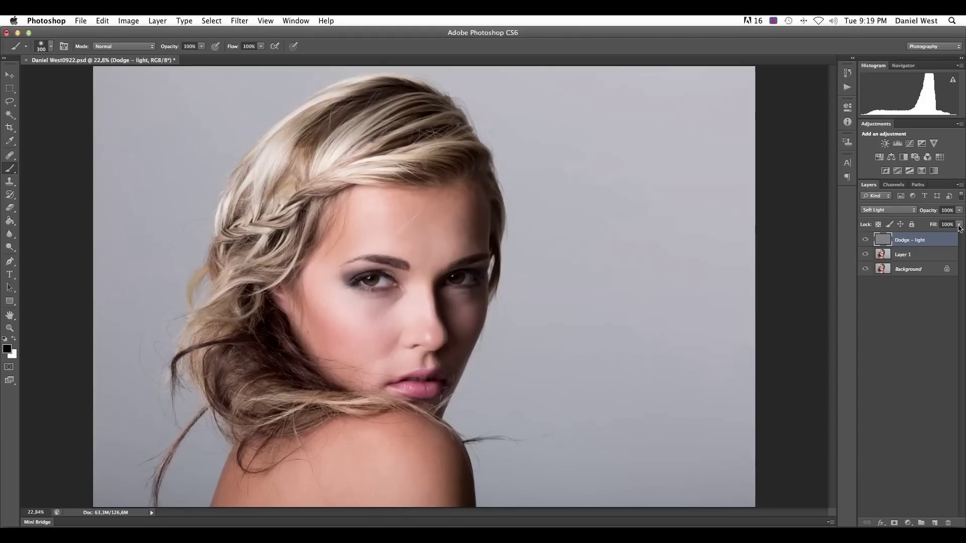
# Create a new layer named "Burn - dark" in Overlay mode, filled with the neutral 50% gray
pyautogui.press('super+shift+n')
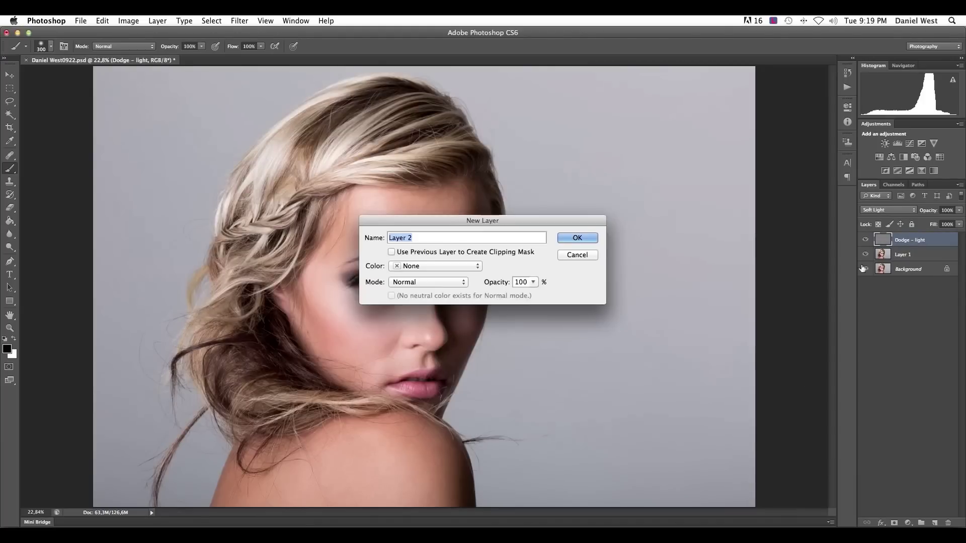
pyautogui.write('Burn')
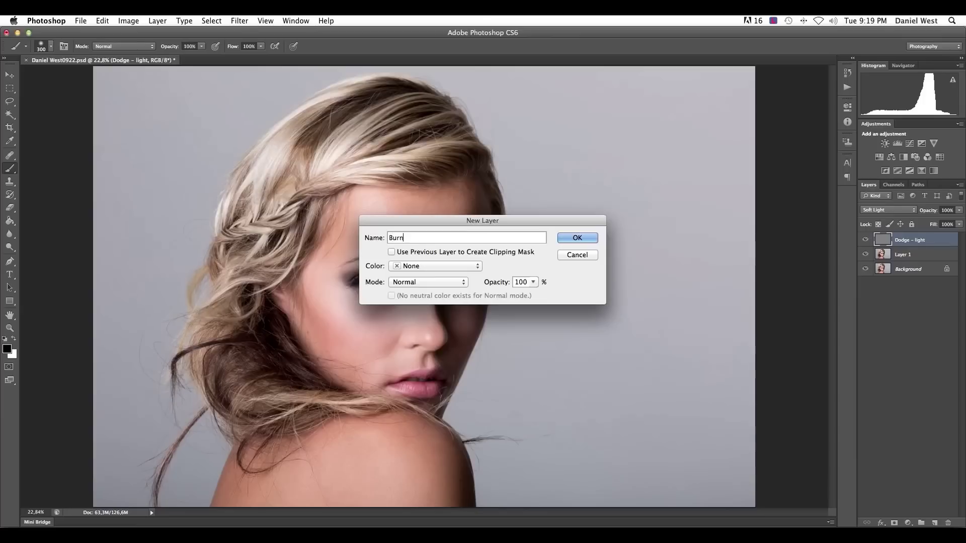
pyautogui.write(' - dark')
pyautogui.click(404, 282)
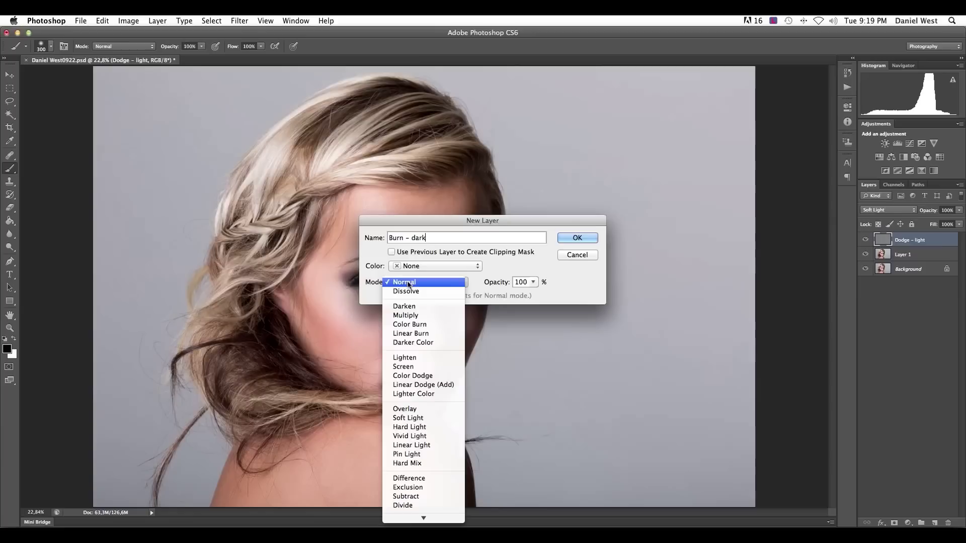
pyautogui.click(422, 411)
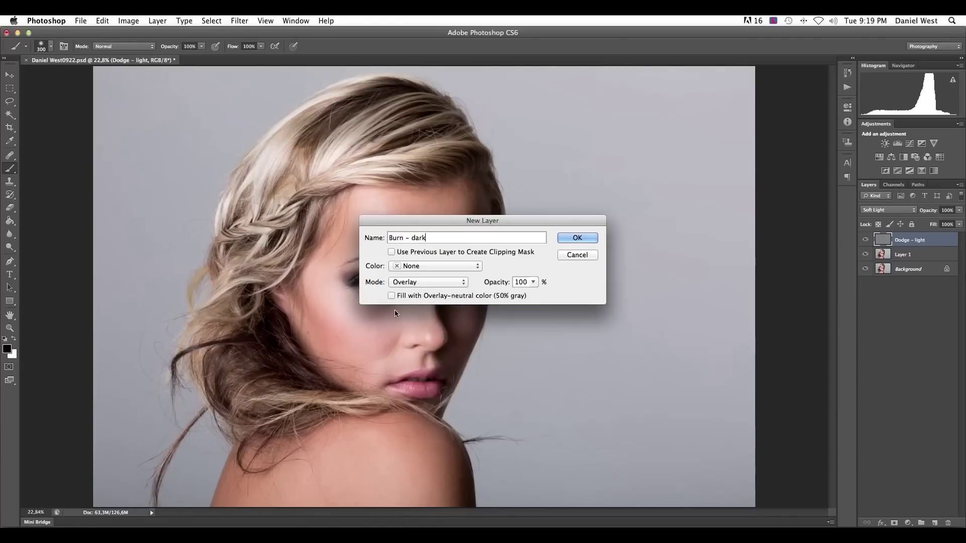
pyautogui.click(391, 296)
pyautogui.click(577, 238)
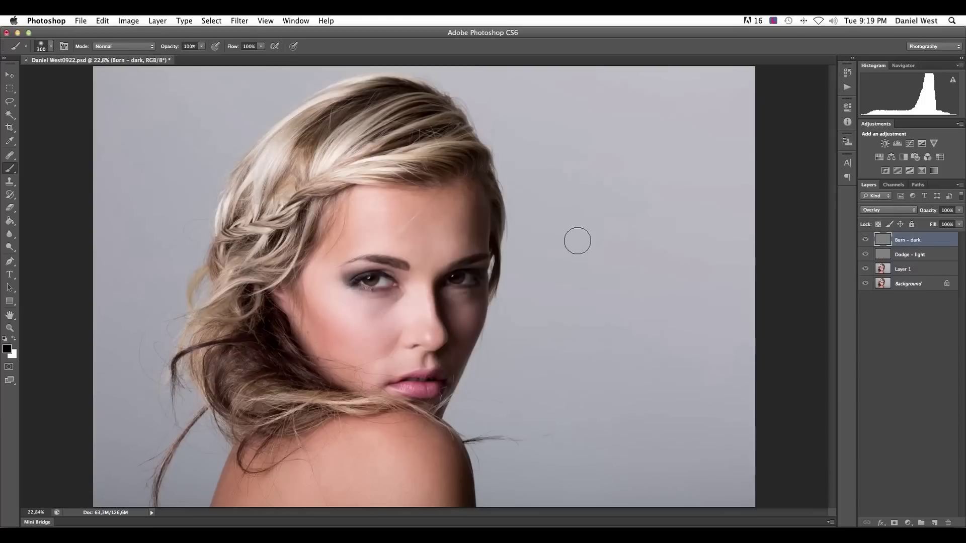
# Group the Burn - dark and Dodge - light layers and name the group "Dodge and burn grey"
pyautogui.keyDown('shift'); pyautogui.click(947, 257); pyautogui.keyUp('shift')
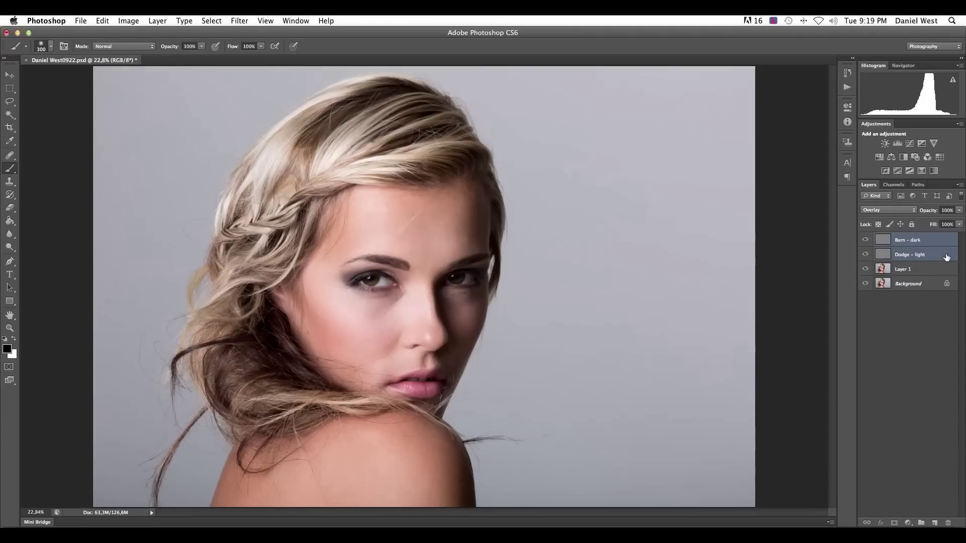
pyautogui.press('super+g')
pyautogui.doubleClick(923, 244)
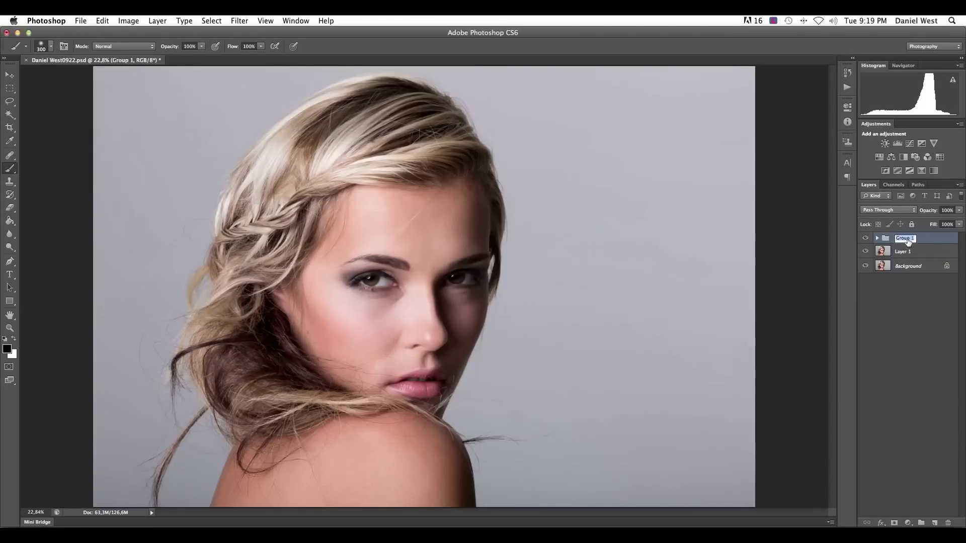
pyautogui.write('Dodge and burn grey')
pyautogui.press('Return')
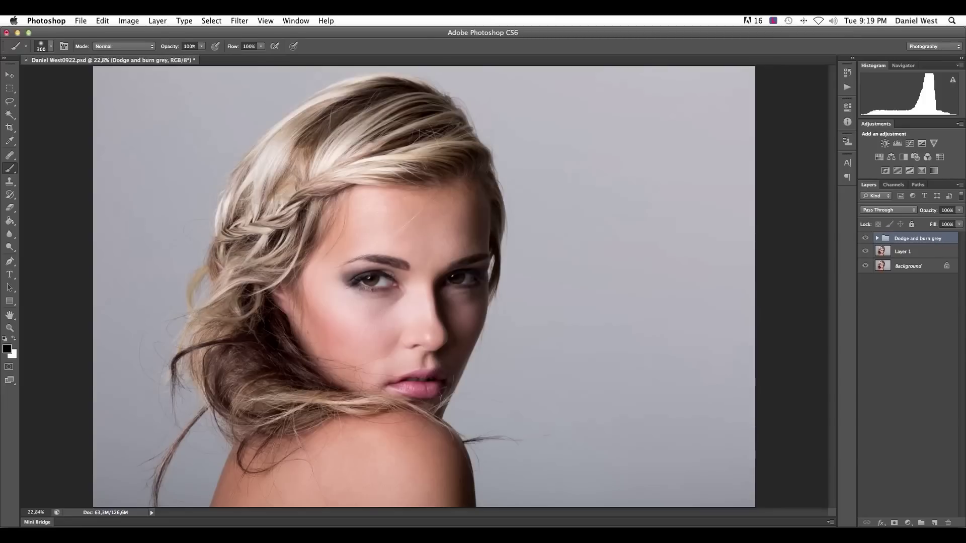
# Select the Dodge - light layer inside the group and set the brush to 5% opacity and 0% hardness
pyautogui.click(876, 239)
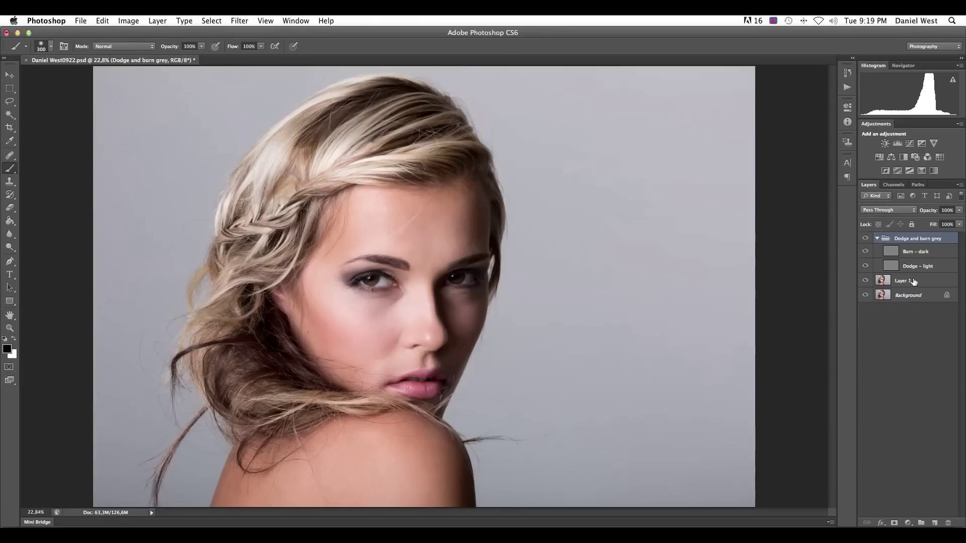
pyautogui.click(942, 272)
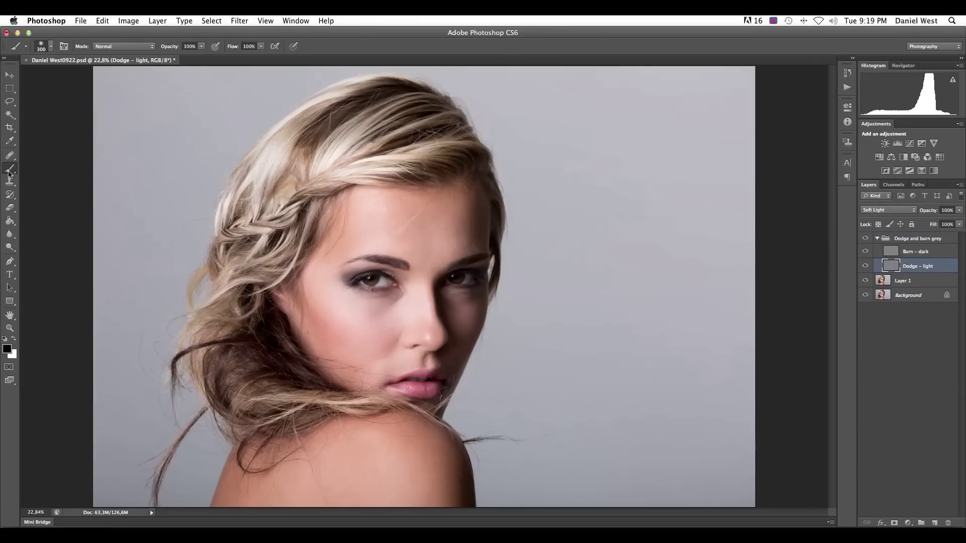
pyautogui.click(200, 48)
pyautogui.moveTo(202, 57); pyautogui.dragTo(156, 59)
pyautogui.click(200, 49)
pyautogui.rightClick(547, 201)
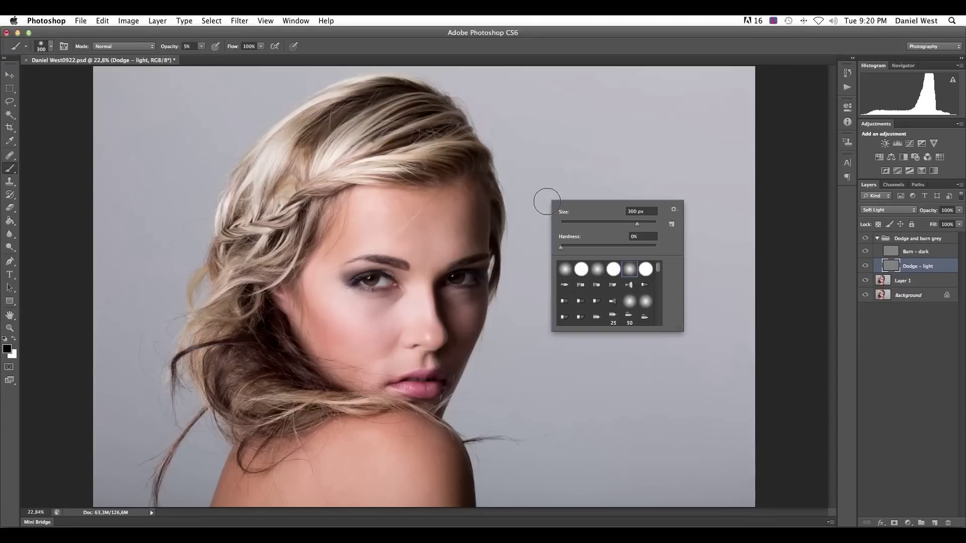
pyautogui.moveTo(561, 248); pyautogui.dragTo(552, 248)
pyautogui.click(3, 427)
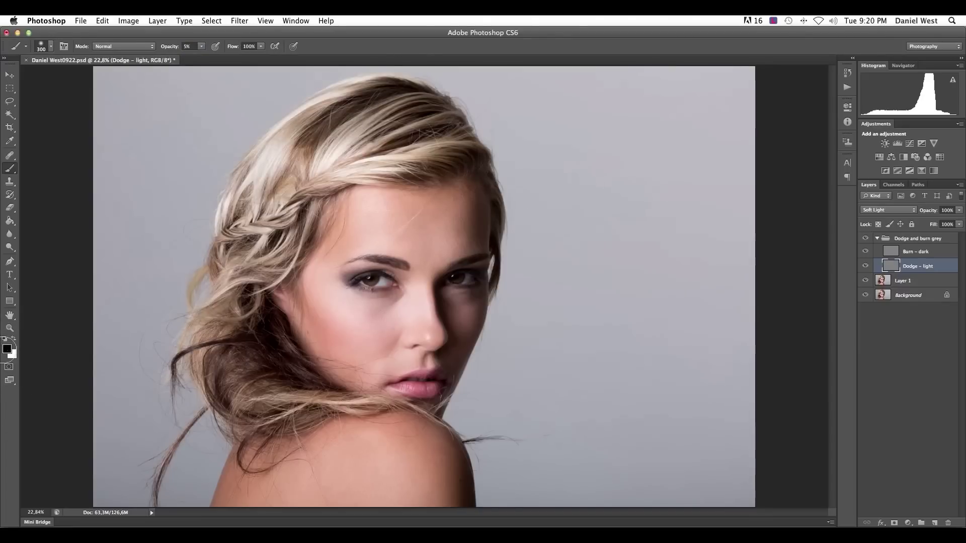
# Set the foreground color to pure white (ffffff)
pyautogui.click(7, 348)
pyautogui.moveTo(572, 260); pyautogui.dragTo(451, 144)
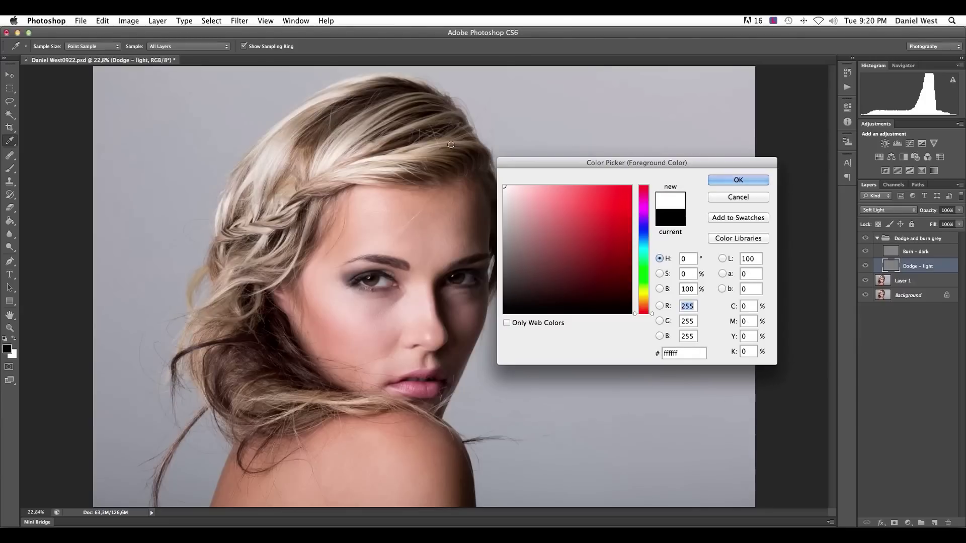
pyautogui.click(729, 178)
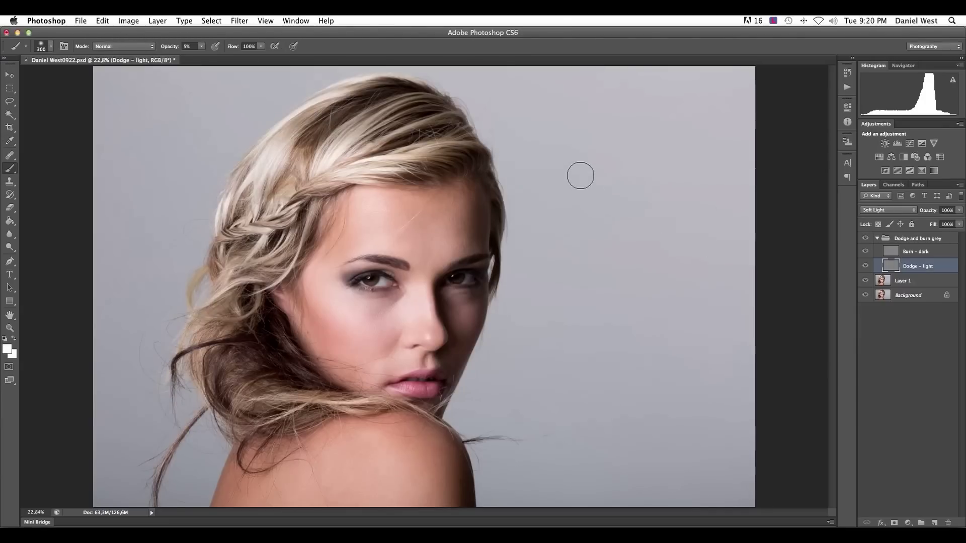
# Paint test strokes on the plain backdrop at increasing brush opacities up to 25%, and undo them
pyautogui.moveTo(579, 340)
pyautogui.mouseDown()
pyautogui.moveTo(497, 350)
pyautogui.moveTo(265, 219)
pyautogui.mouseUp()
pyautogui.click(195, 45)
pyautogui.write('1')
pyautogui.press('Return')
pyautogui.moveTo(620, 238); pyautogui.dragTo(620, 327)
pyautogui.click(203, 47)
pyautogui.moveTo(194, 47); pyautogui.dragTo(162, 49)
pyautogui.write('25')
pyautogui.moveTo(659, 167); pyautogui.dragTo(658, 324)
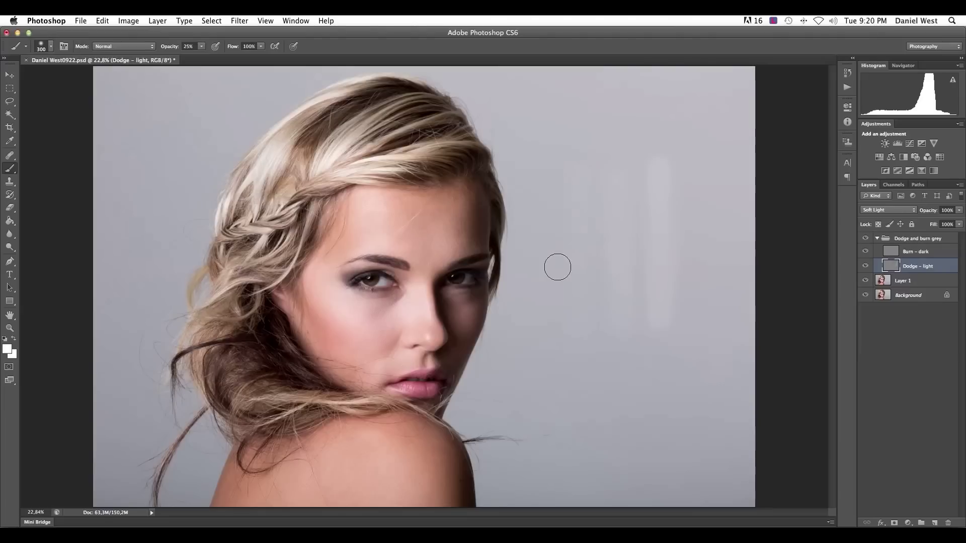
pyautogui.press('super+z')
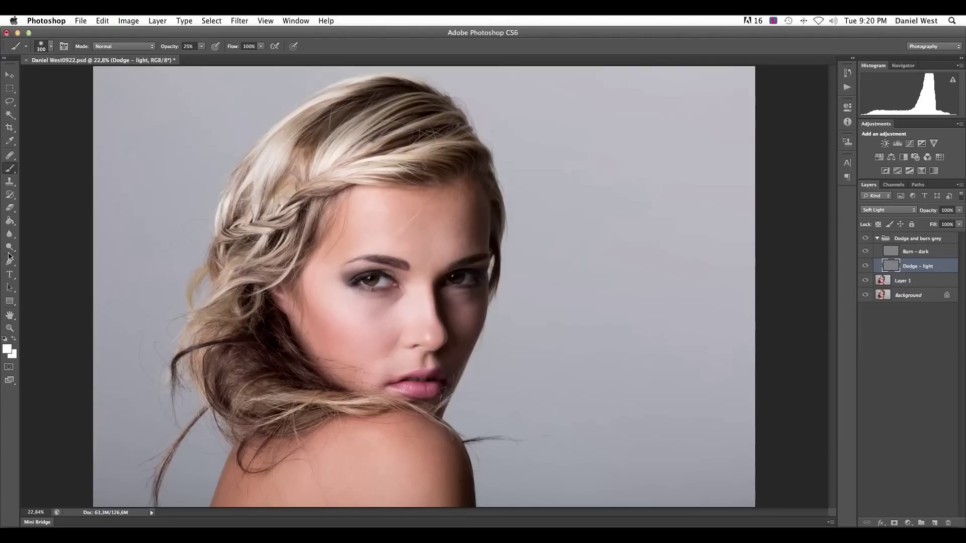
# Set the brush to 5% opacity and 40% flow, keeping white as the foreground color
pyautogui.click(194, 46)
pyautogui.write('05')
pyautogui.press('Return')
pyautogui.click(6, 348)
pyautogui.click(748, 177)
pyautogui.press('[')
pyautogui.press('[')
pyautogui.click(257, 46)
# Lighten the forehead and the area between the eyebrows with soft strokes on the Dodge - light layer
pyautogui.press(']')
pyautogui.press(']')
pyautogui.moveTo(402, 245)
pyautogui.mouseDown()
pyautogui.moveTo(381, 239)
pyautogui.moveTo(405, 250)
pyautogui.mouseUp()
pyautogui.press('[')
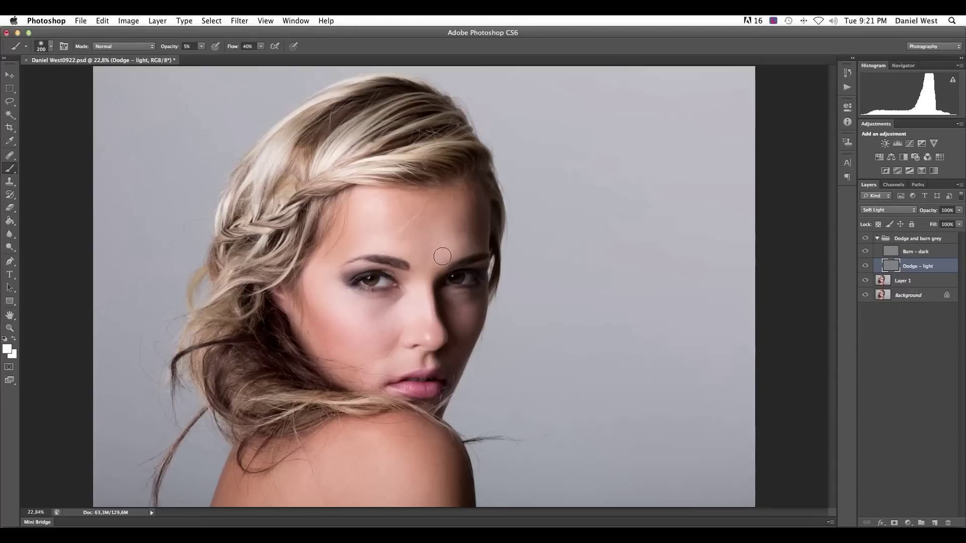
pyautogui.press('[')
# Lighten the shadows under the eyes and beside the nose with a smaller brush, ending at 60 px and 10% opacity
pyautogui.press('[')
pyautogui.moveTo(429, 263); pyautogui.dragTo(419, 256)
# Brighten both cheeks and the shoulder with a larger soft brush on the Dodge - light layer
pyautogui.press(']')
pyautogui.press(']')
pyautogui.press(']')
pyautogui.moveTo(345, 307)
pyautogui.mouseDown()
pyautogui.moveTo(356, 324)
pyautogui.moveTo(325, 291)
pyautogui.moveTo(354, 326)
pyautogui.moveTo(322, 289)
pyautogui.moveTo(370, 337)
pyautogui.moveTo(326, 287)
pyautogui.moveTo(373, 324)
pyautogui.moveTo(331, 280)
pyautogui.moveTo(362, 322)
pyautogui.moveTo(350, 315)
pyautogui.moveTo(400, 326)
pyautogui.moveTo(373, 326)
pyautogui.moveTo(374, 356)
pyautogui.moveTo(397, 369)
pyautogui.mouseUp()
pyautogui.moveTo(466, 312); pyautogui.dragTo(462, 329)
pyautogui.press(']')
pyautogui.moveTo(386, 478)
pyautogui.mouseDown()
pyautogui.moveTo(364, 481)
pyautogui.moveTo(388, 457)
pyautogui.moveTo(370, 436)
pyautogui.moveTo(319, 459)
pyautogui.moveTo(333, 468)
pyautogui.mouseUp()
pyautogui.press('[')
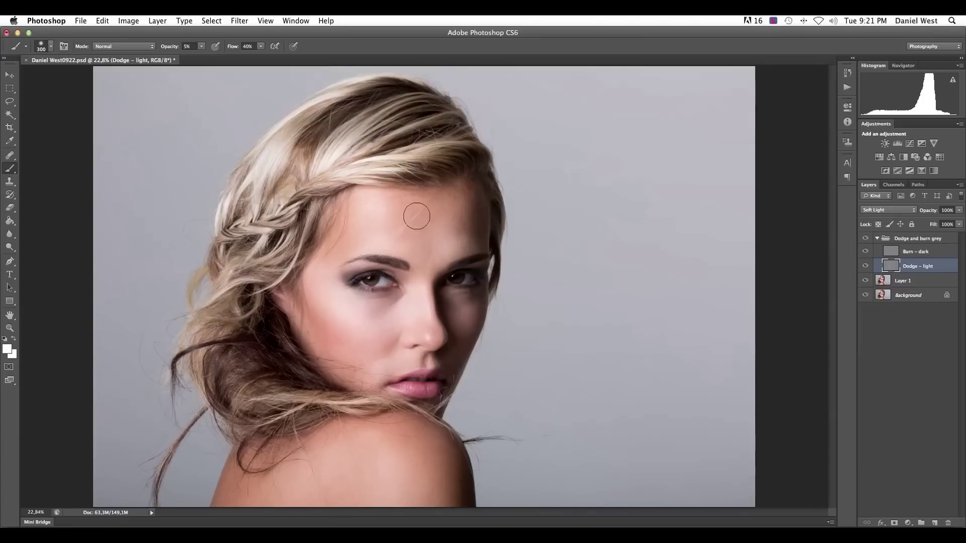
pyautogui.press('[')
pyautogui.press('[')
pyautogui.press('[')
pyautogui.press('[')
pyautogui.moveTo(412, 293); pyautogui.dragTo(472, 124)
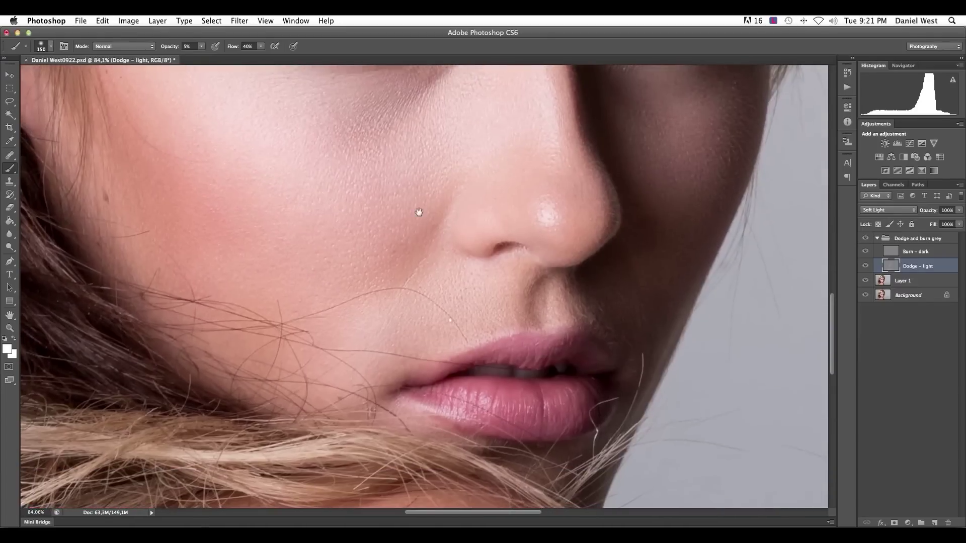
pyautogui.moveTo(418, 211); pyautogui.dragTo(412, 280)
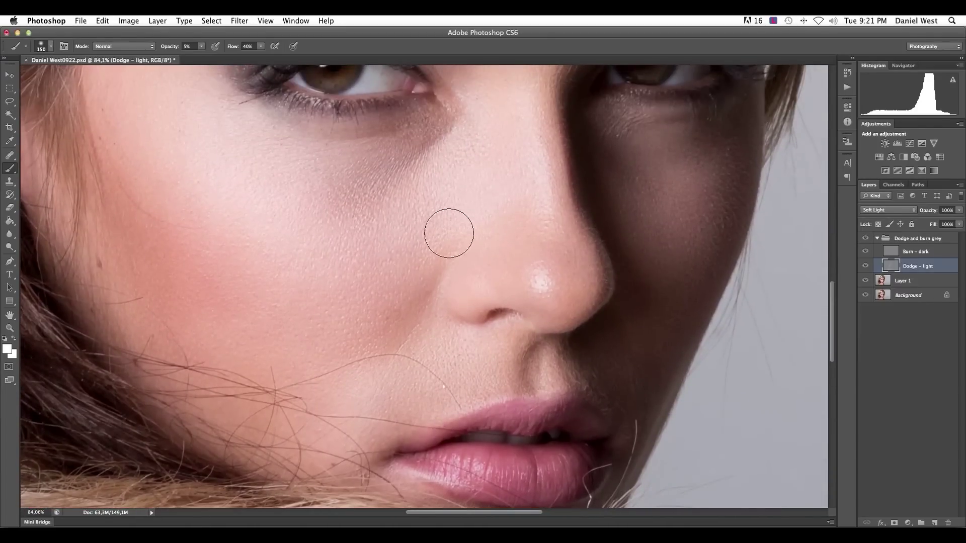
pyautogui.moveTo(470, 252); pyautogui.dragTo(454, 262)
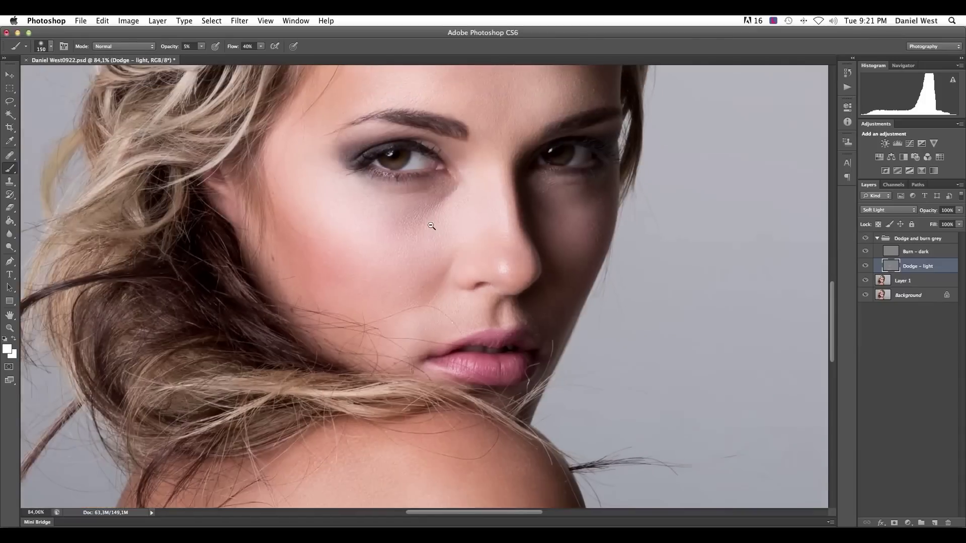
pyautogui.moveTo(481, 232)
pyautogui.mouseDown()
pyautogui.moveTo(433, 268)
pyautogui.moveTo(447, 235)
pyautogui.mouseUp()
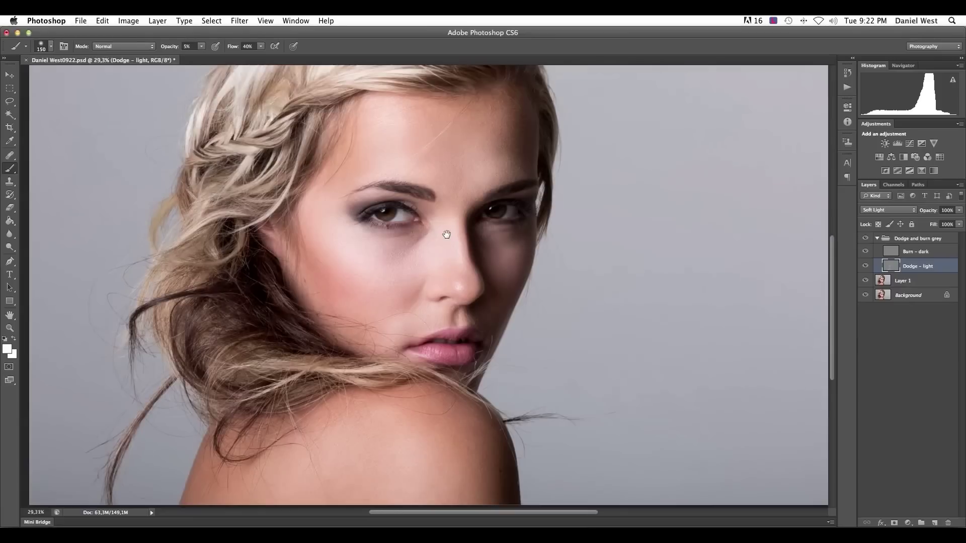
pyautogui.press('[')
pyautogui.press('[')
pyautogui.press('[')
pyautogui.moveTo(408, 242); pyautogui.dragTo(446, 251)
pyautogui.moveTo(379, 234); pyautogui.dragTo(404, 294)
pyautogui.moveTo(489, 315); pyautogui.dragTo(358, 266)
pyautogui.scroll(3, 793, 283)
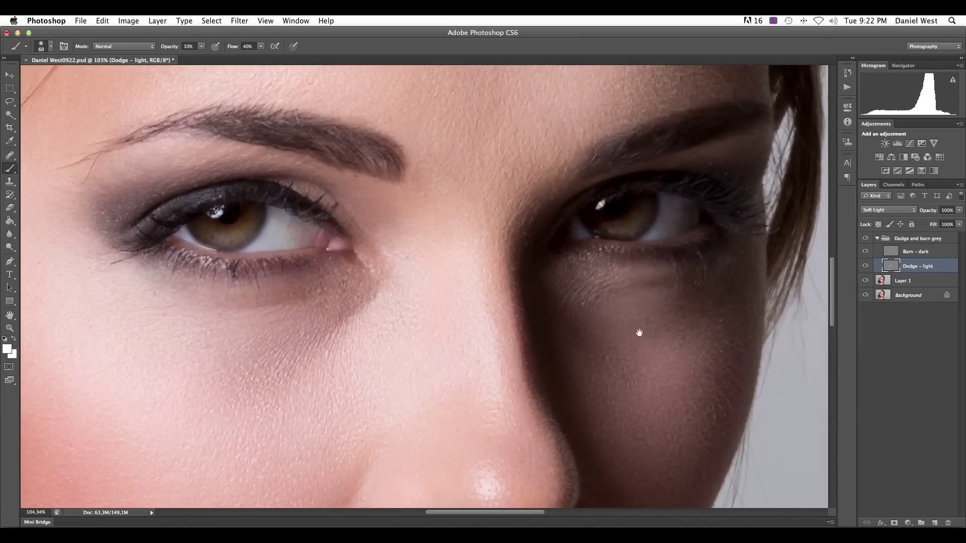
# Compare the portrait with and without the Dodge and burn grey group by toggling its visibility
pyautogui.click(865, 240)
pyautogui.click(865, 239)
pyautogui.click(866, 239)
pyautogui.click(866, 239)
pyautogui.click(865, 239)
pyautogui.click(866, 240)
pyautogui.moveTo(501, 265); pyautogui.dragTo(463, 220)
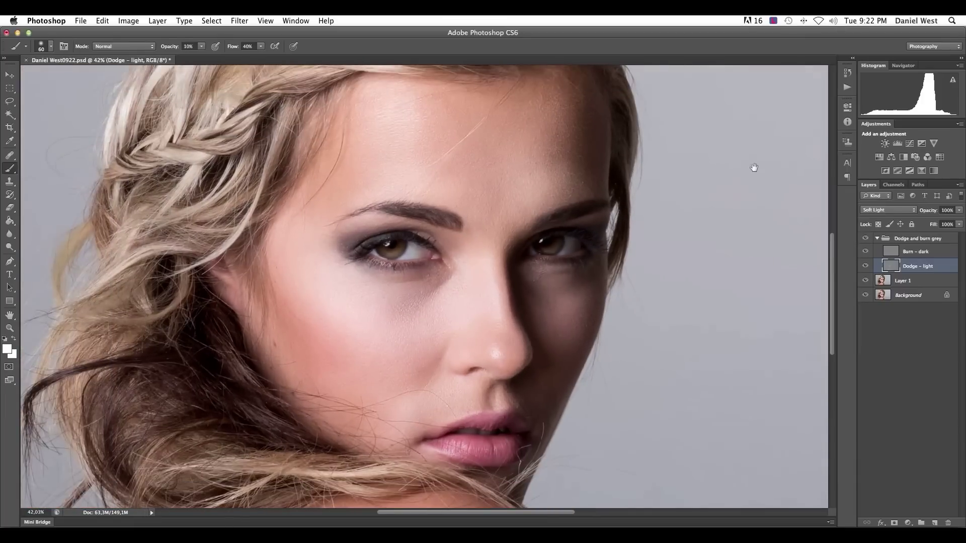
pyautogui.click(865, 239)
pyautogui.click(864, 239)
# Select the Burn - dark layer and set the foreground color to pure black (000000)
pyautogui.click(888, 253)
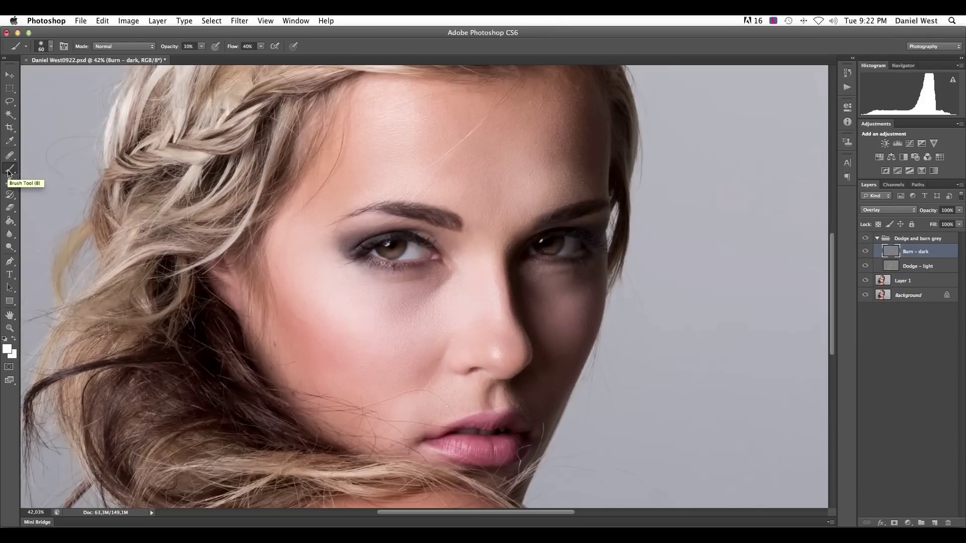
pyautogui.click(8, 348)
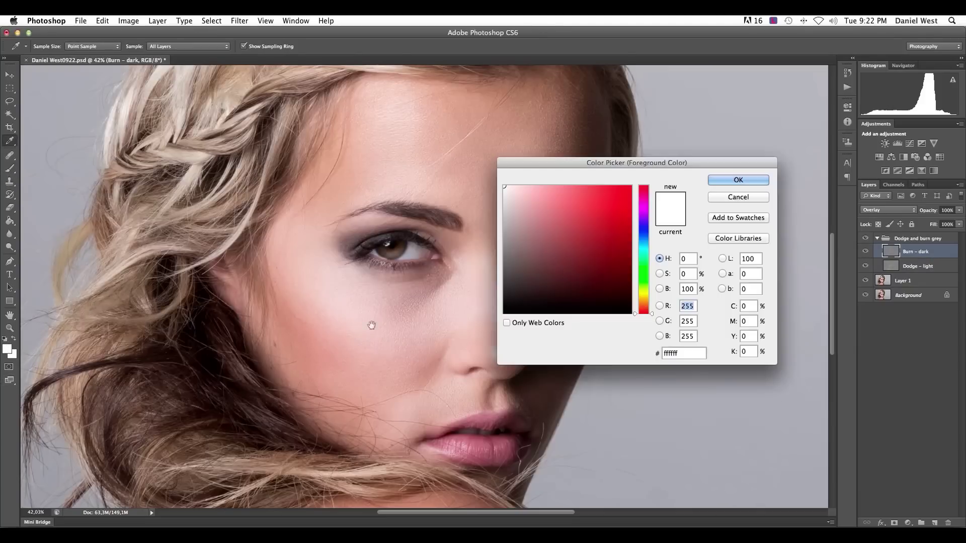
pyautogui.moveTo(560, 265); pyautogui.dragTo(489, 324)
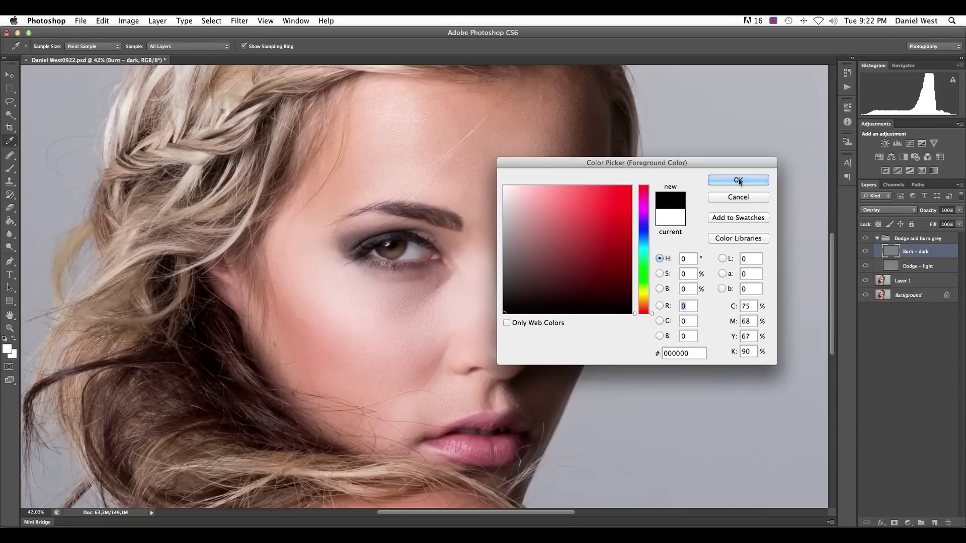
pyautogui.click(738, 181)
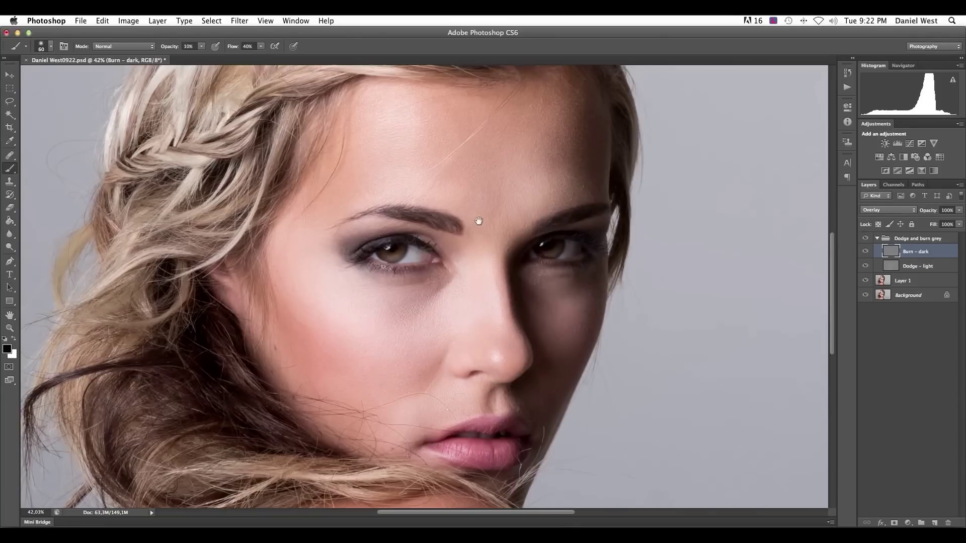
# Darken the shaded side of the forehead on the Burn - dark layer with a soft 200 px brush at 5% opacity
pyautogui.moveTo(478, 200); pyautogui.dragTo(481, 237)
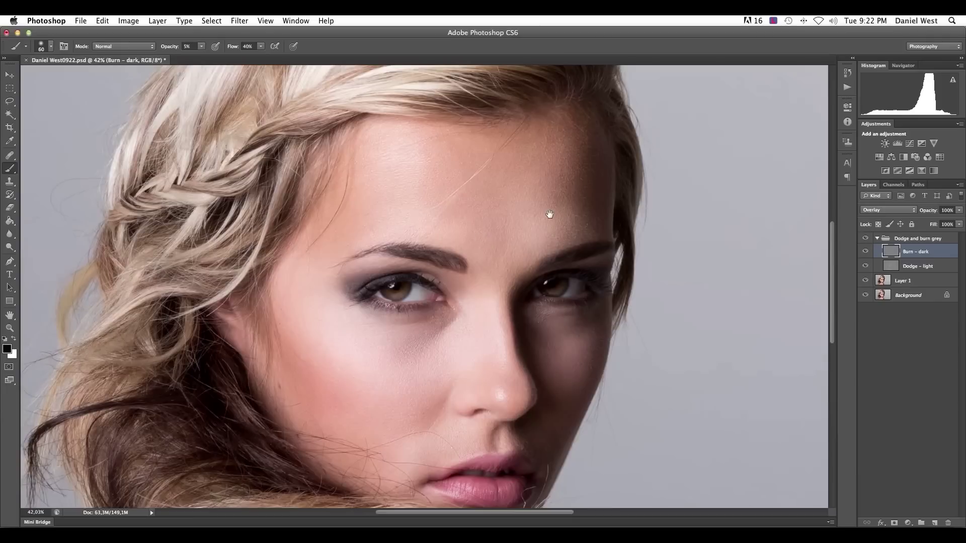
pyautogui.press(']')
pyautogui.press(']')
pyautogui.press(']')
pyautogui.press(']')
pyautogui.press(']')
pyautogui.press(']')
pyautogui.press(']')
pyautogui.press(']')
pyautogui.rightClick(576, 164)
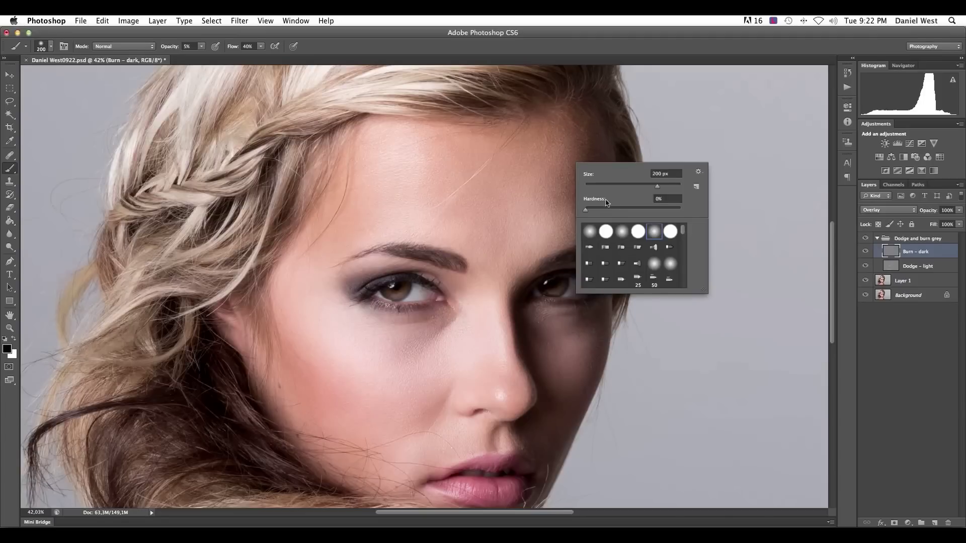
pyautogui.click(600, 45)
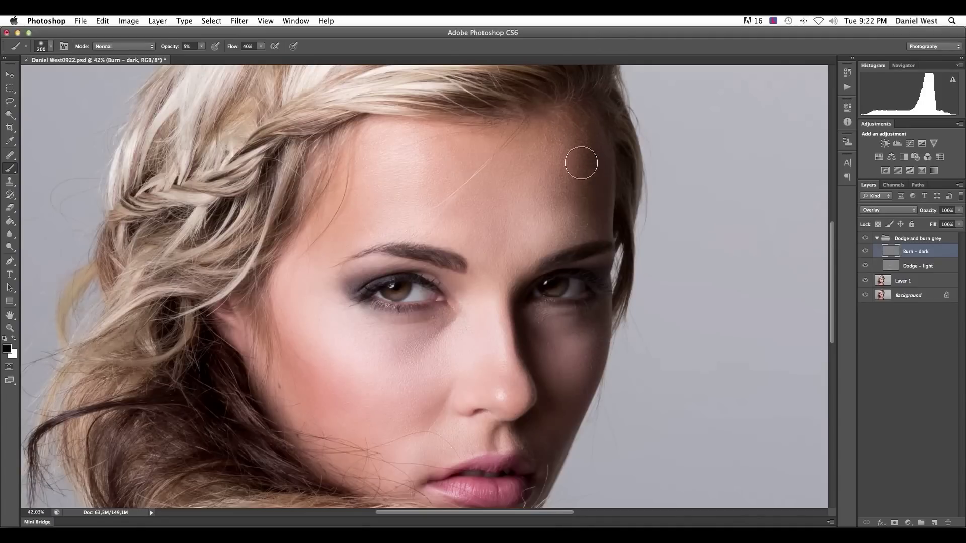
pyautogui.rightClick(610, 182)
pyautogui.click(616, 46)
pyautogui.moveTo(585, 216)
pyautogui.mouseDown()
pyautogui.moveTo(582, 189)
pyautogui.moveTo(554, 206)
pyautogui.mouseUp()
# Darken the shadowed cheek, jawline and side of the nose, using brush sizes between 150 and 200 px
pyautogui.press('[')
pyautogui.press('[')
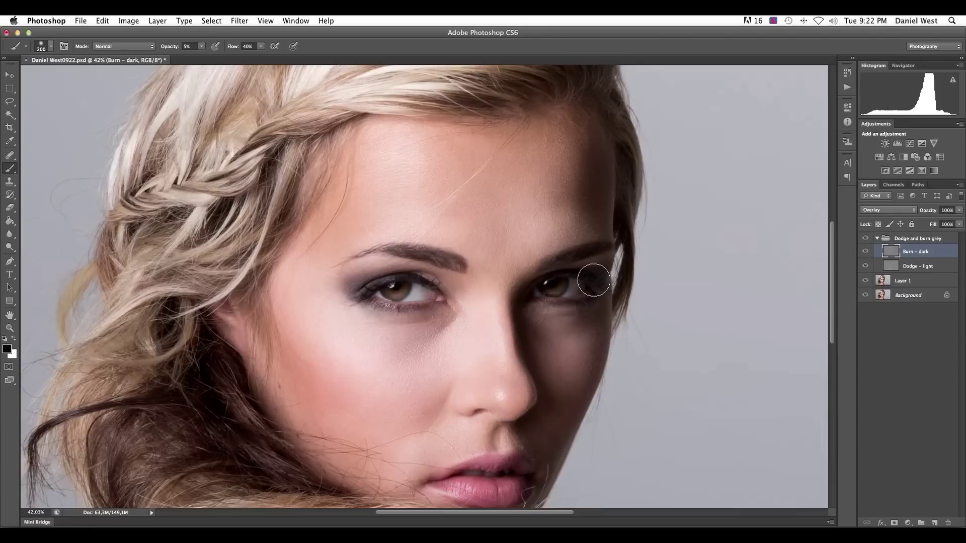
pyautogui.moveTo(607, 325)
pyautogui.mouseDown()
pyautogui.moveTo(558, 403)
pyautogui.moveTo(545, 351)
pyautogui.moveTo(541, 438)
pyautogui.mouseUp()
pyautogui.moveTo(549, 399); pyautogui.dragTo(607, 253)
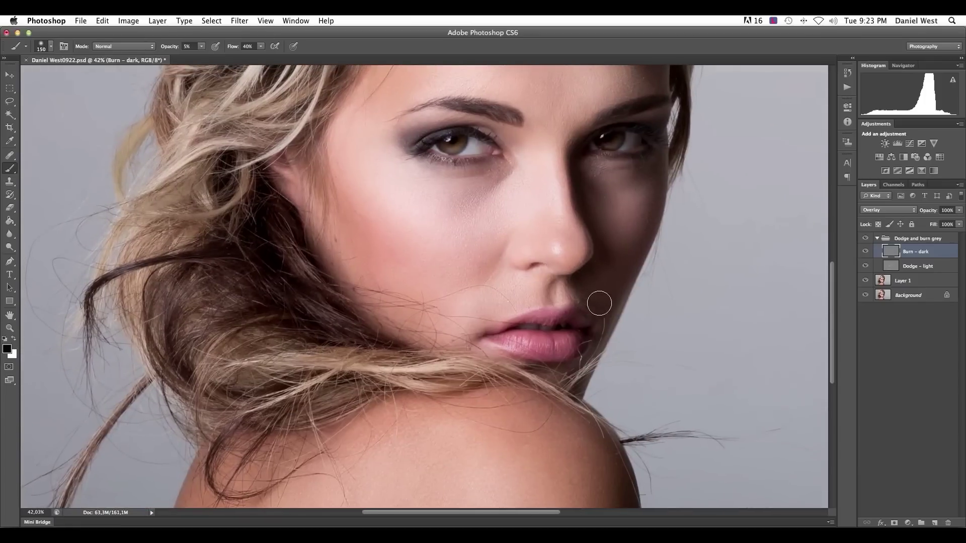
pyautogui.moveTo(583, 199)
pyautogui.mouseDown()
pyautogui.moveTo(571, 173)
pyautogui.moveTo(573, 205)
pyautogui.mouseUp()
pyautogui.press('[')
pyautogui.press('[')
pyautogui.press(']')
pyautogui.press(']')
pyautogui.press(']')
pyautogui.press(']')
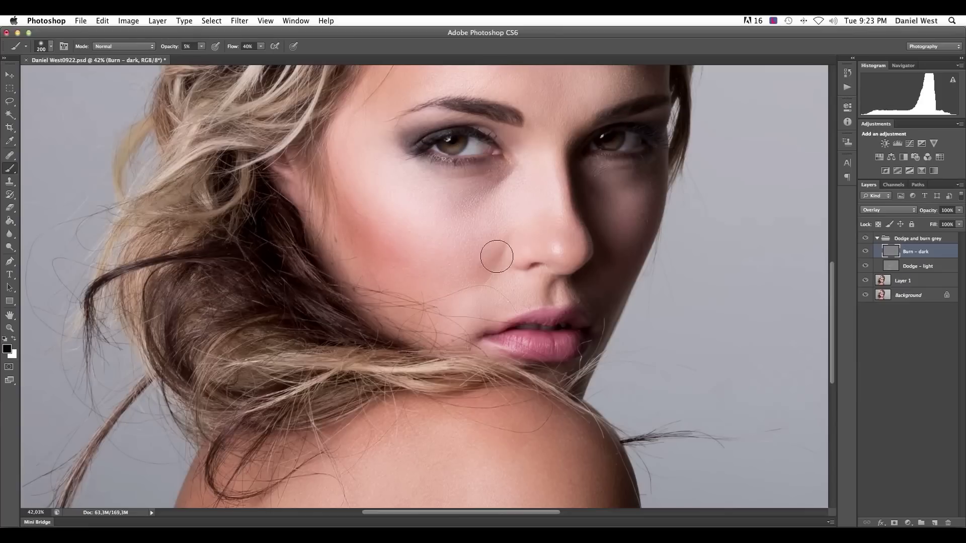
# Darken the shadow areas of the bare shoulder with a larger brush of about 300 px at 5% opacity
pyautogui.moveTo(496, 319)
pyautogui.mouseDown()
pyautogui.moveTo(521, 117)
pyautogui.moveTo(535, 128)
pyautogui.mouseUp()
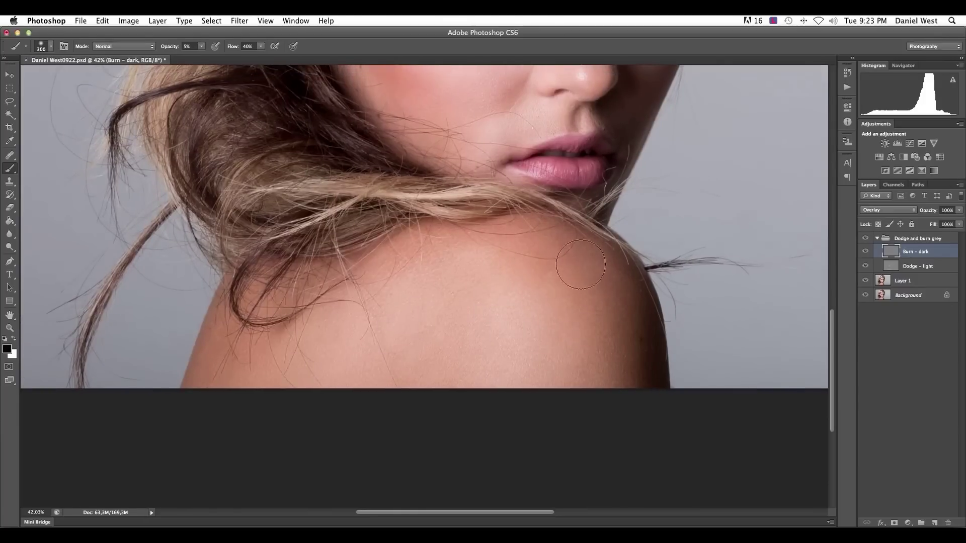
pyautogui.press(']')
pyautogui.press(']')
pyautogui.press(']')
pyautogui.press(']')
pyautogui.moveTo(327, 291)
pyautogui.mouseDown()
pyautogui.moveTo(296, 349)
pyautogui.moveTo(238, 355)
pyautogui.moveTo(306, 336)
pyautogui.mouseUp()
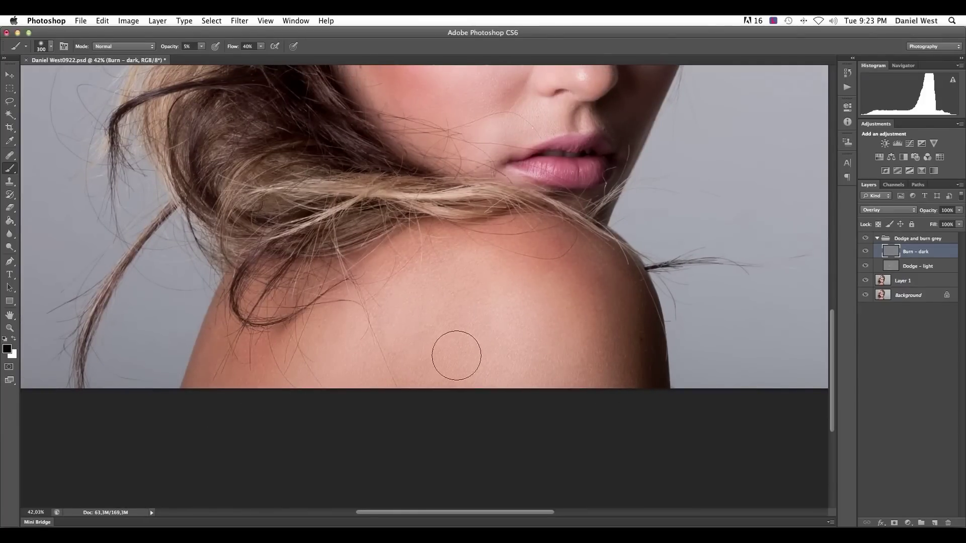
pyautogui.moveTo(518, 230); pyautogui.dragTo(489, 384)
pyautogui.press('[')
pyautogui.moveTo(505, 228); pyautogui.dragTo(460, 356)
pyautogui.press(']')
pyautogui.press(']')
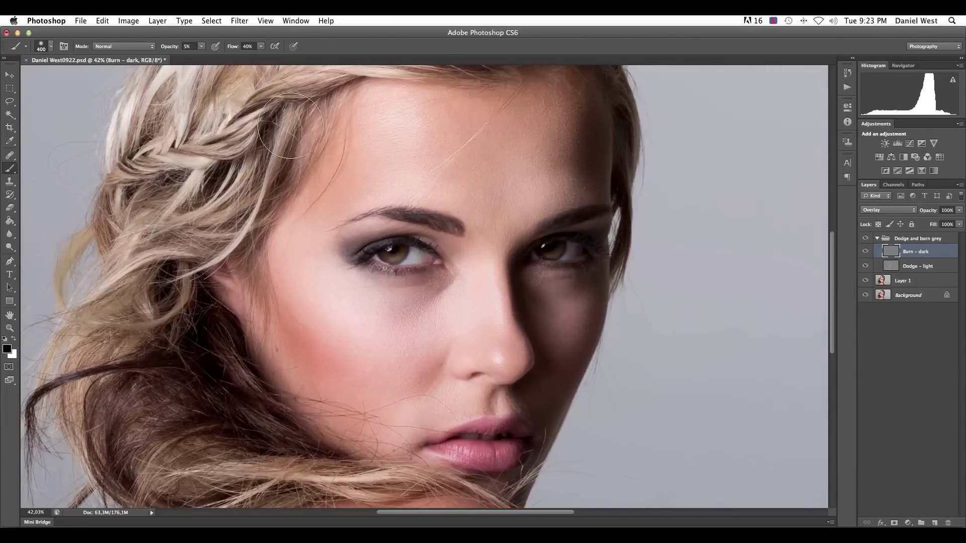
# Deepen the dark strands on top of the head and in the side hair with a smaller brush of 175 to 200 px
pyautogui.press('super+minus')
pyautogui.press('super+minus')
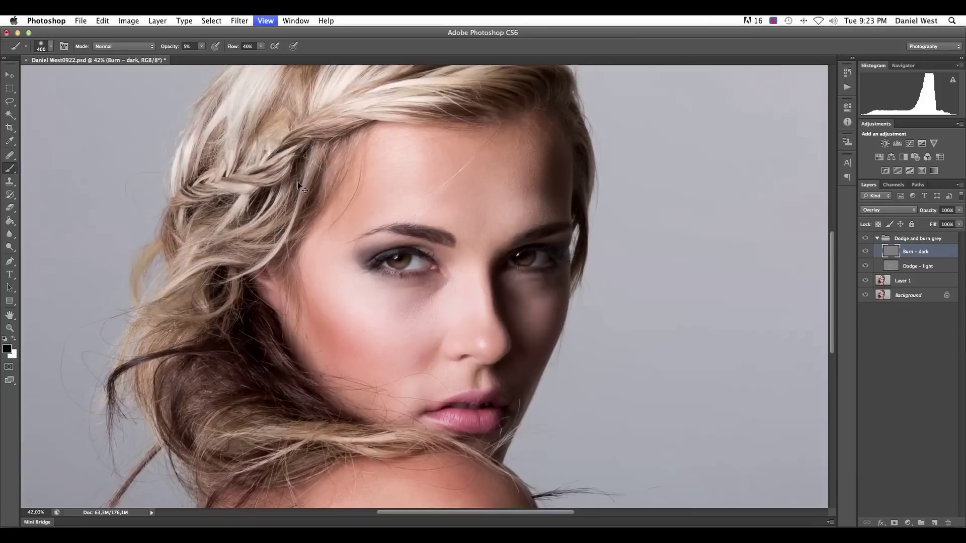
pyautogui.press('[')
pyautogui.press('[')
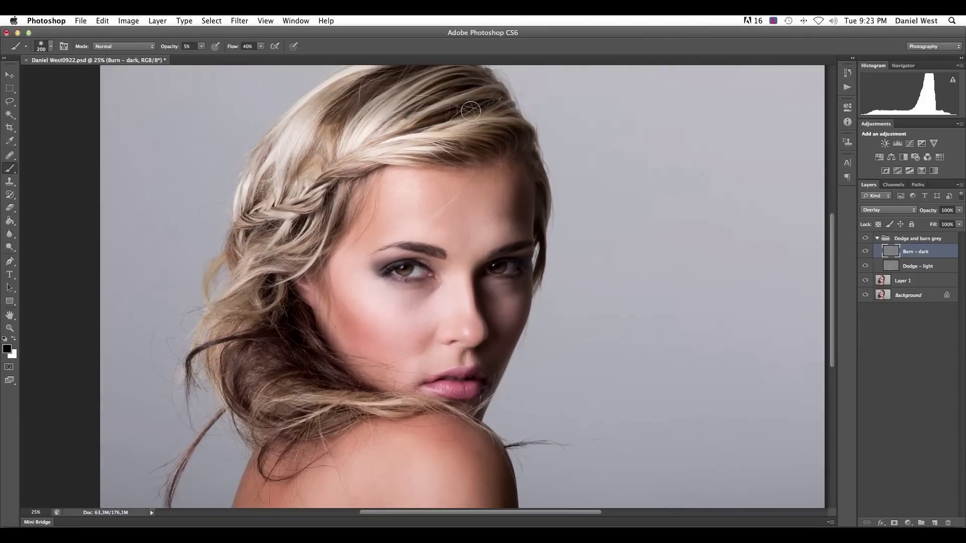
pyautogui.moveTo(460, 78)
pyautogui.mouseDown()
pyautogui.moveTo(441, 93)
pyautogui.moveTo(447, 84)
pyautogui.moveTo(365, 89)
pyautogui.moveTo(342, 128)
pyautogui.mouseUp()
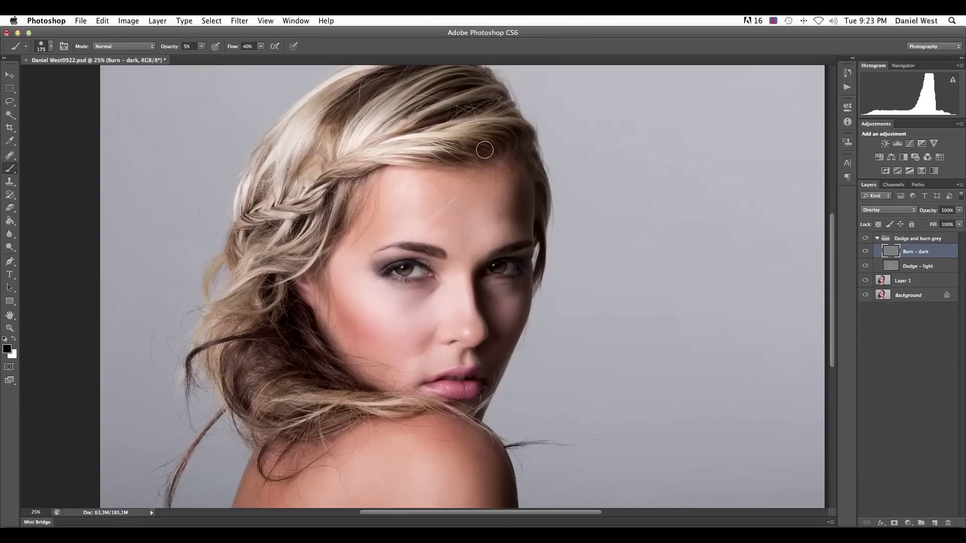
pyautogui.moveTo(253, 243)
pyautogui.mouseDown()
pyautogui.moveTo(257, 222)
pyautogui.moveTo(276, 209)
pyautogui.moveTo(253, 242)
pyautogui.mouseUp()
pyautogui.moveTo(243, 313); pyautogui.dragTo(274, 333)
pyautogui.press(']')
pyautogui.press(']')
pyautogui.press(']')
pyautogui.press(']')
pyautogui.press(']')
pyautogui.press('[')
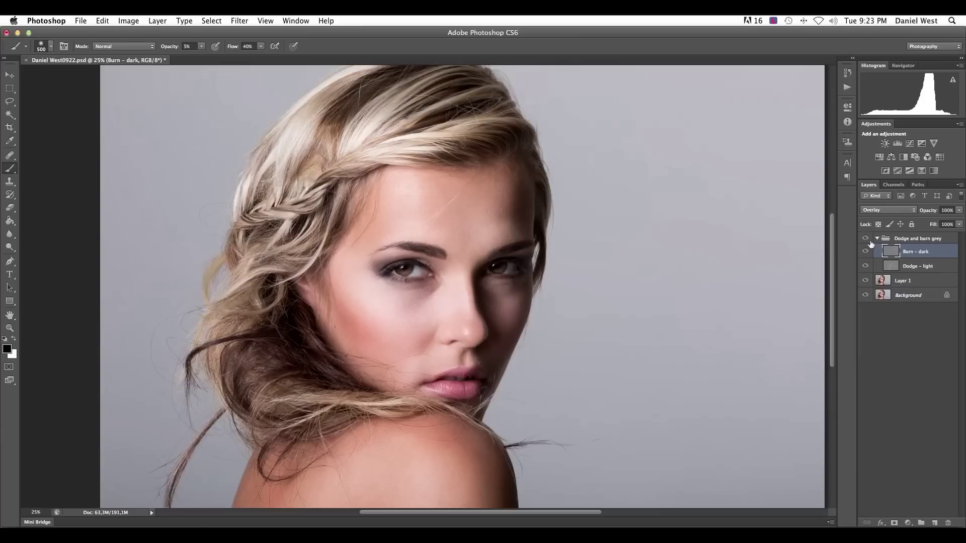
# Compare the whole portrait with and without the Dodge and burn grey group, and leave the group collapsed and hidden
pyautogui.click(866, 239)
pyautogui.click(866, 239)
pyautogui.click(866, 239)
pyautogui.click(866, 239)
pyautogui.click(865, 240)
pyautogui.click(866, 239)
pyautogui.press('super+0')
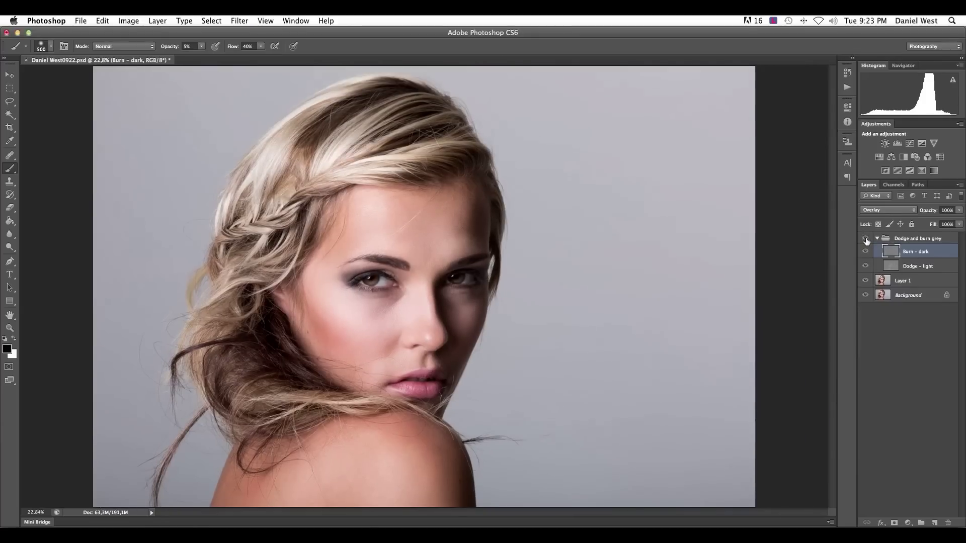
pyautogui.click(865, 240)
pyautogui.click(866, 239)
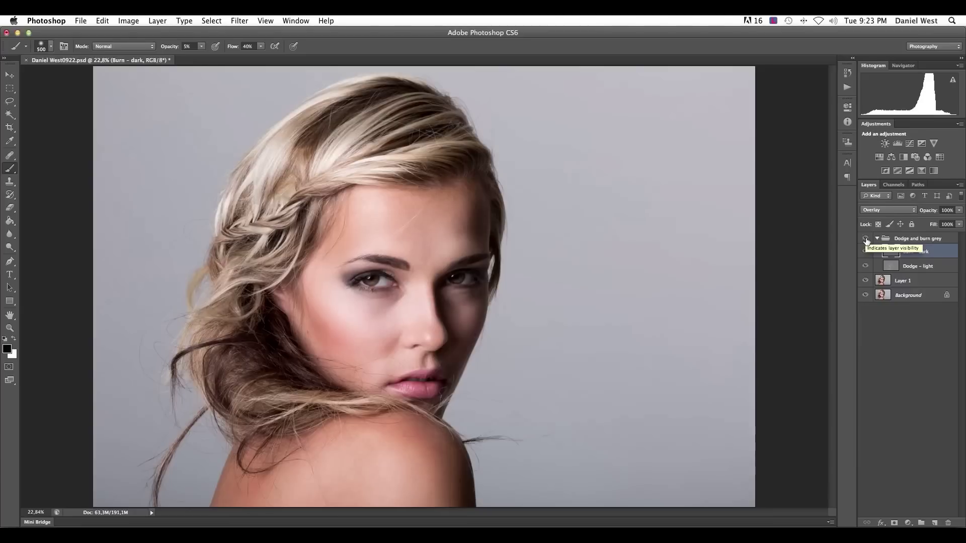
pyautogui.click(877, 239)
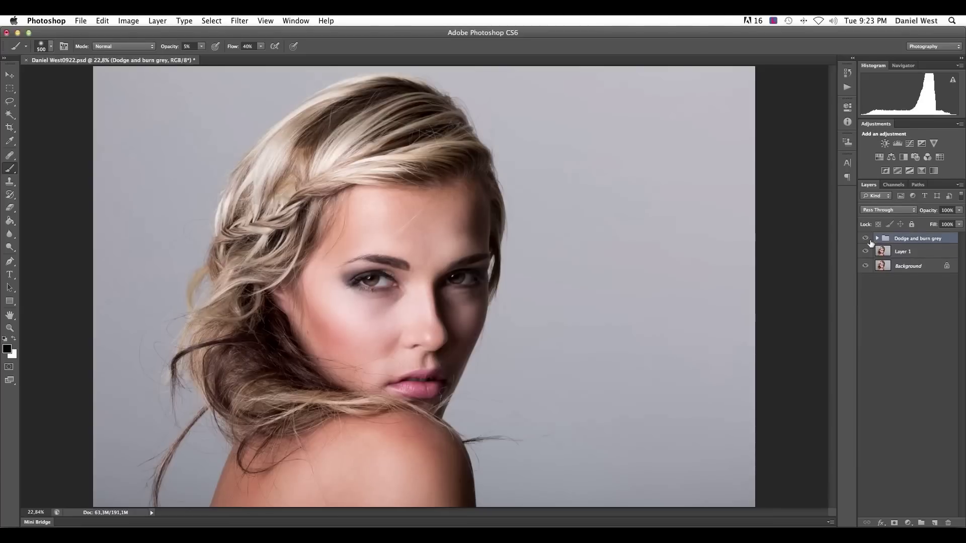
pyautogui.click(866, 239)
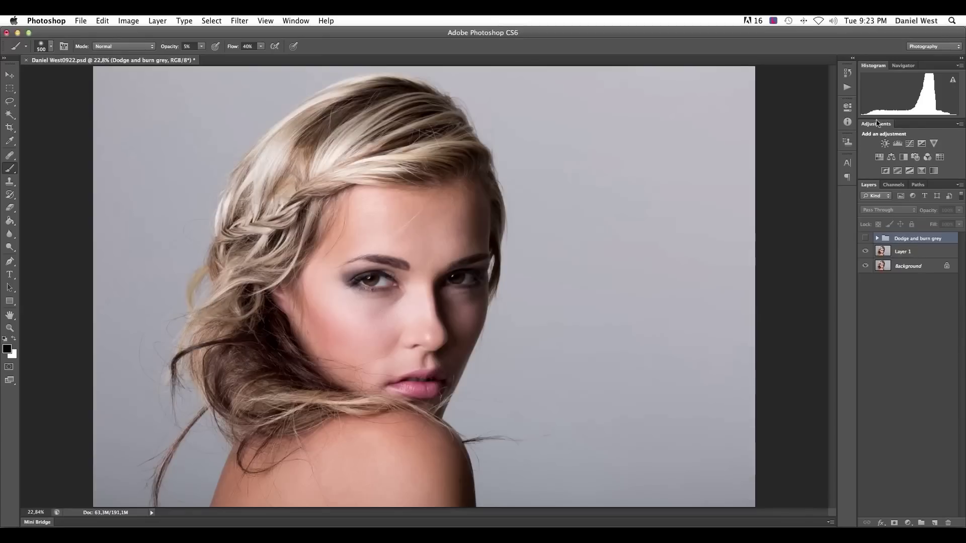
# Add a darkening Curves adjustment layer with a point at input 174, output 74, and fill its mask with black
pyautogui.click(911, 145)
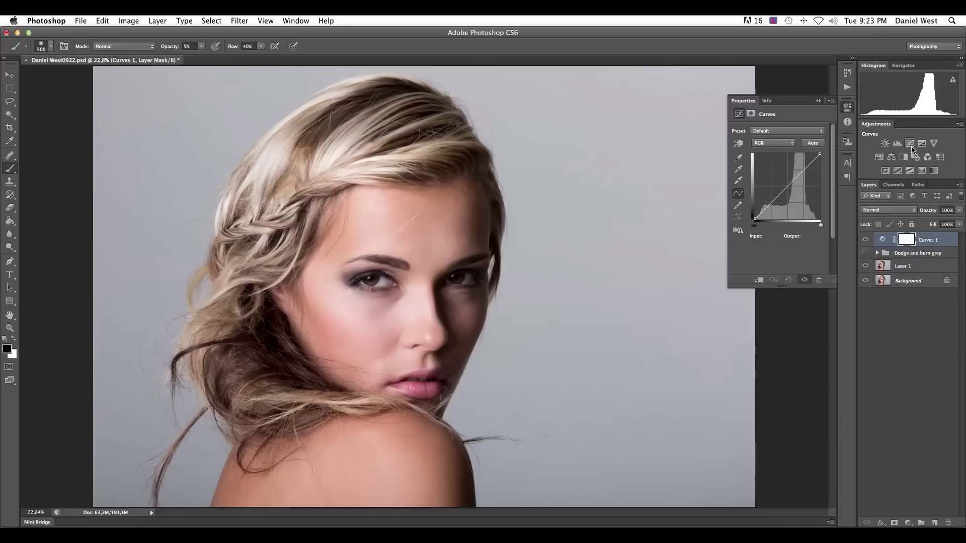
pyautogui.moveTo(789, 186); pyautogui.dragTo(799, 200)
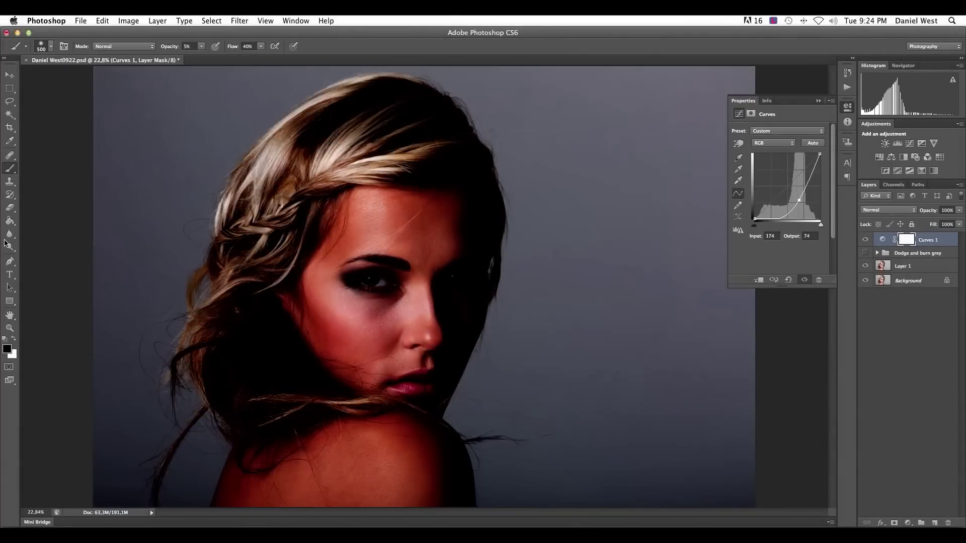
pyautogui.click(9, 222)
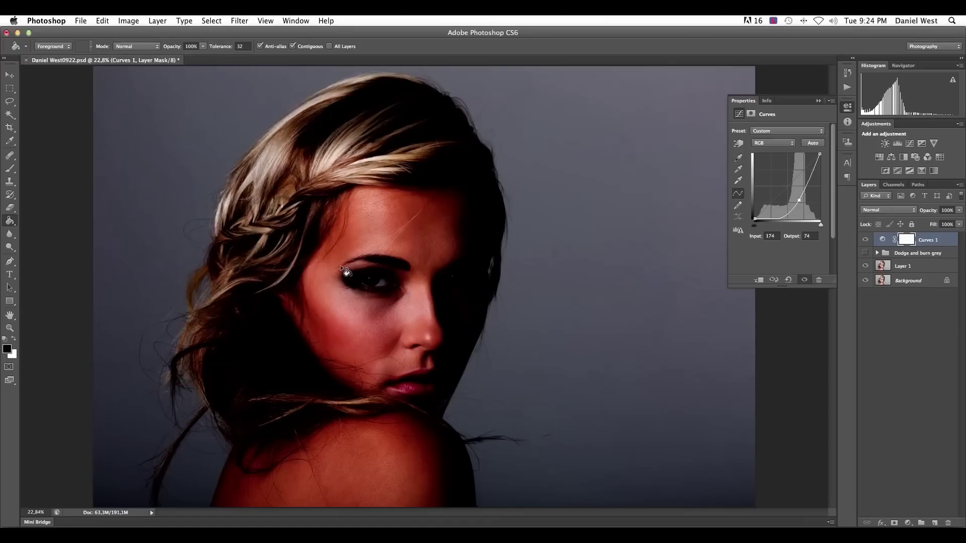
pyautogui.click(344, 244)
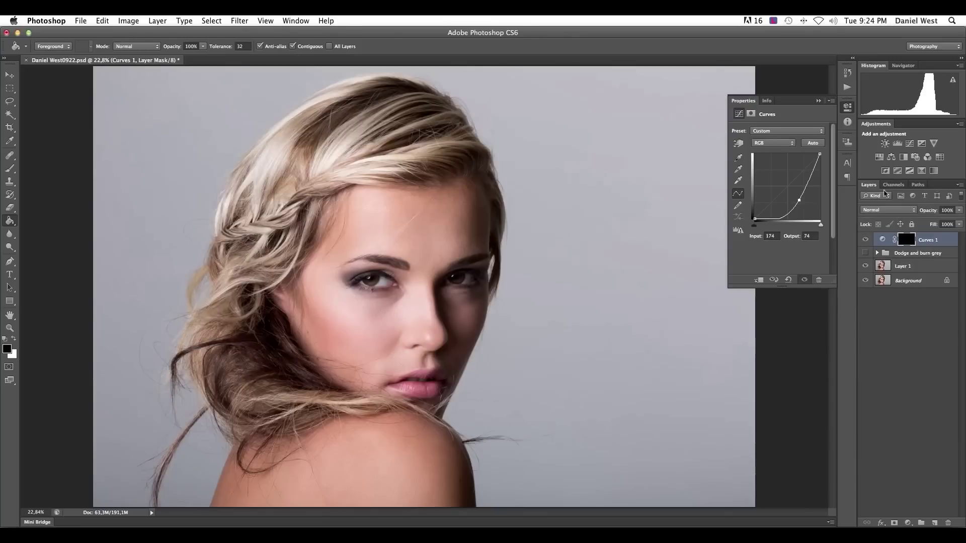
# Add a brightening Curves adjustment layer with a point at input 72, output 149, and fill its mask with black
pyautogui.click(911, 144)
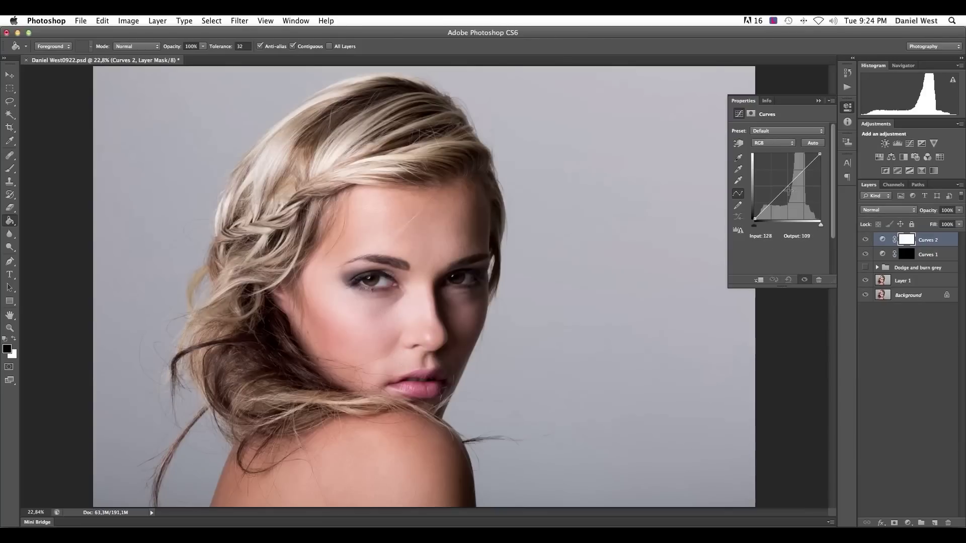
pyautogui.moveTo(785, 190); pyautogui.dragTo(773, 181)
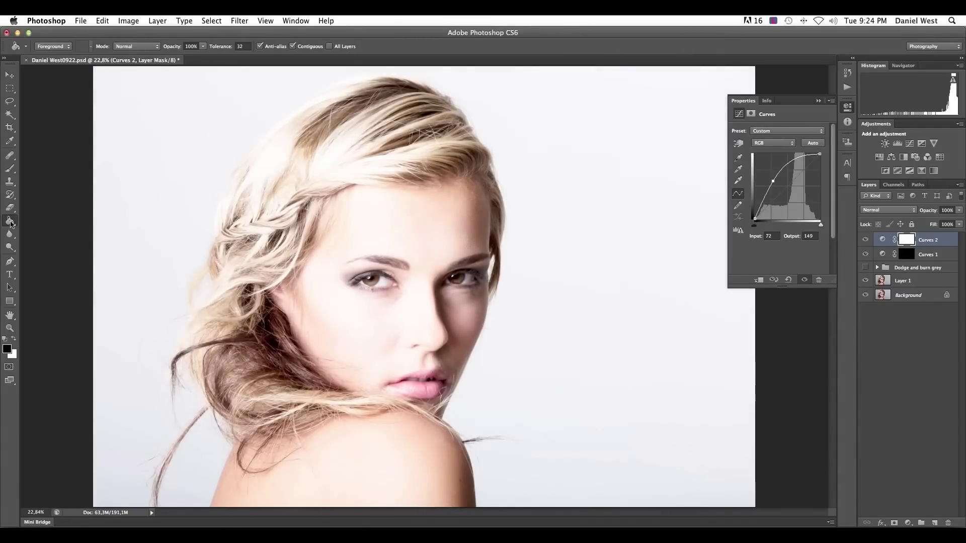
pyautogui.click(473, 268)
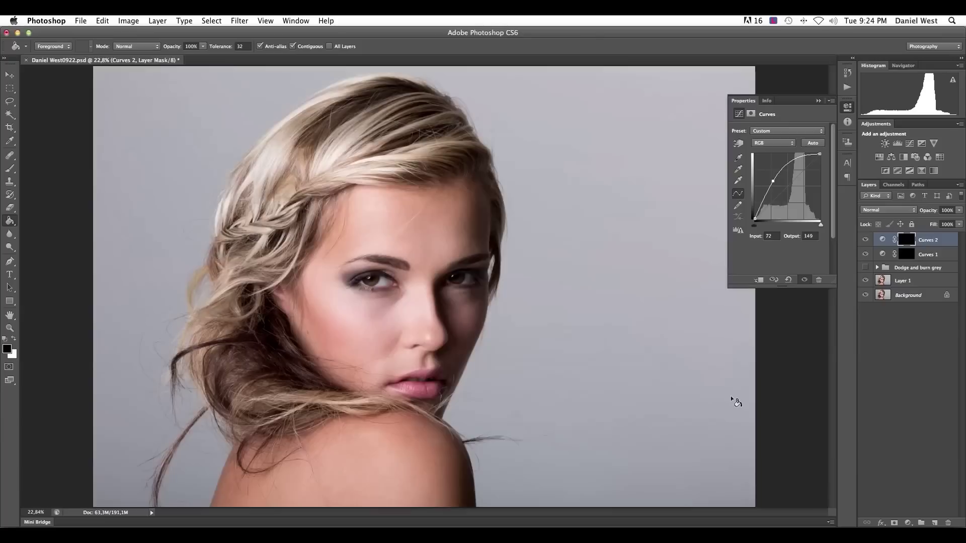
# Rename the darkening curves layer Burn - dark and the brightening curves layer Dodge - light
pyautogui.click(905, 245)
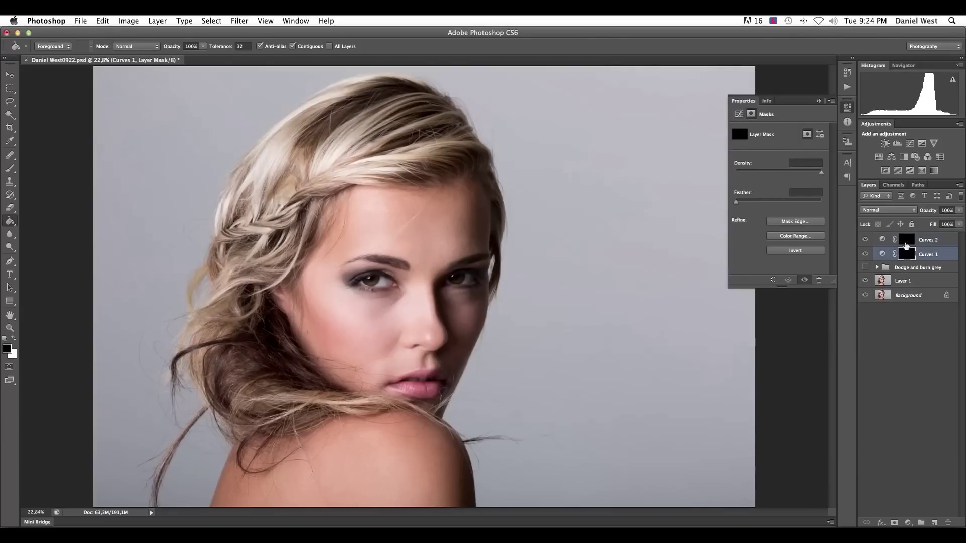
pyautogui.doubleClick(928, 254)
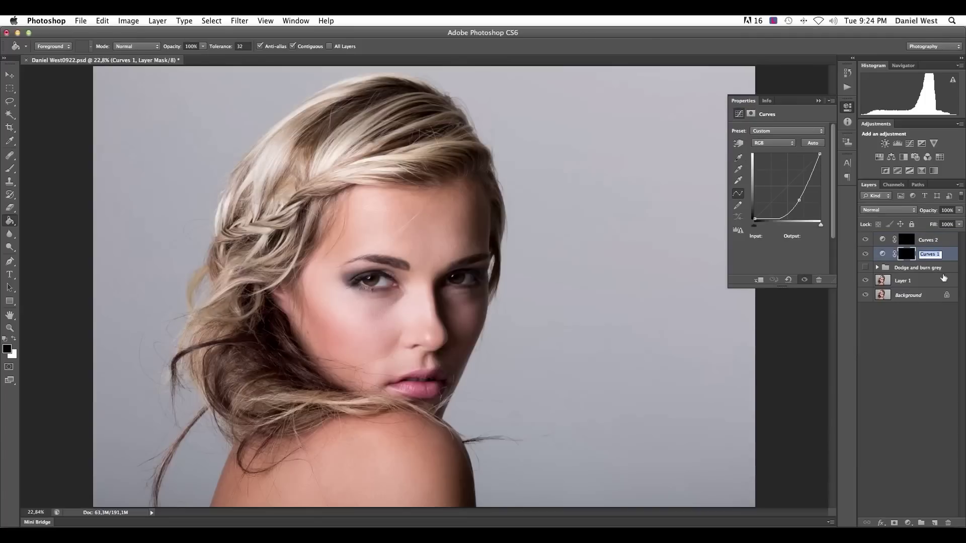
pyautogui.write('Burn – dark')
pyautogui.doubleClick(936, 245)
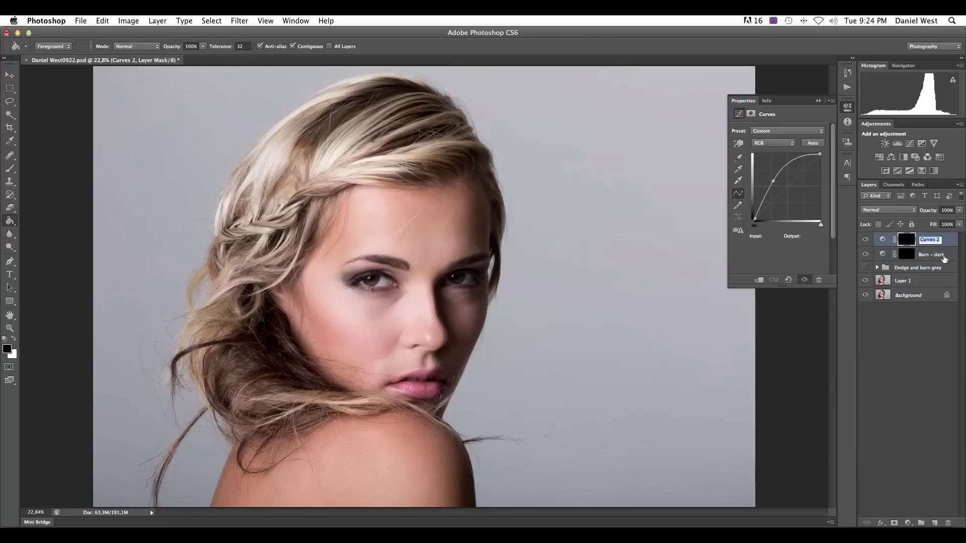
pyautogui.write('Dodge - light')
pyautogui.press('Return')
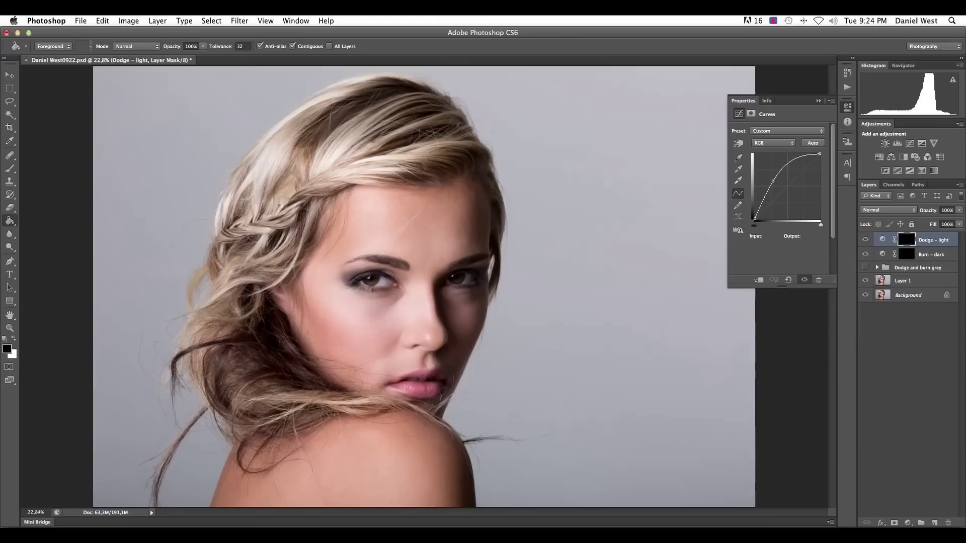
# Group the Dodge - light and Burn - dark curves layers and rename the group Curves
pyautogui.keyDown('shift'); pyautogui.click(882, 257); pyautogui.keyUp('shift')
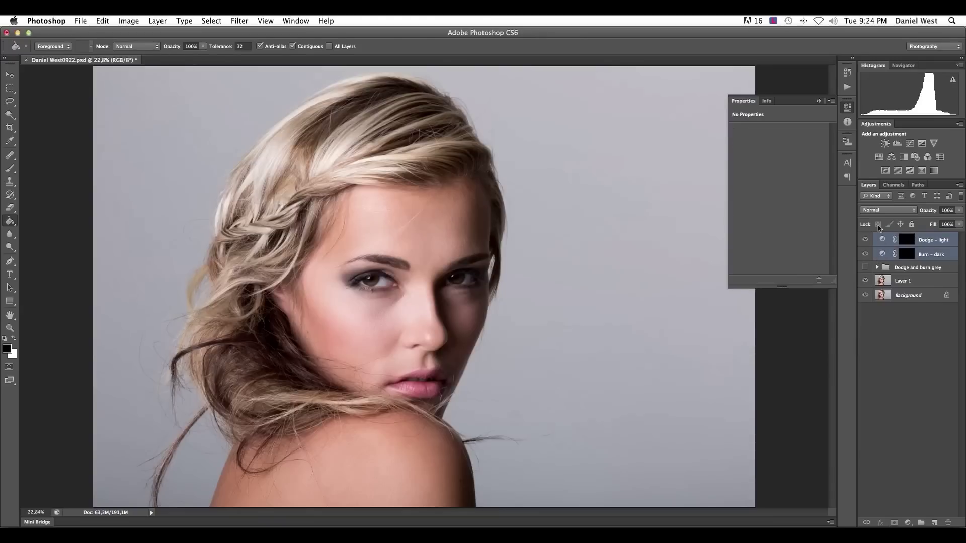
pyautogui.press('super+g')
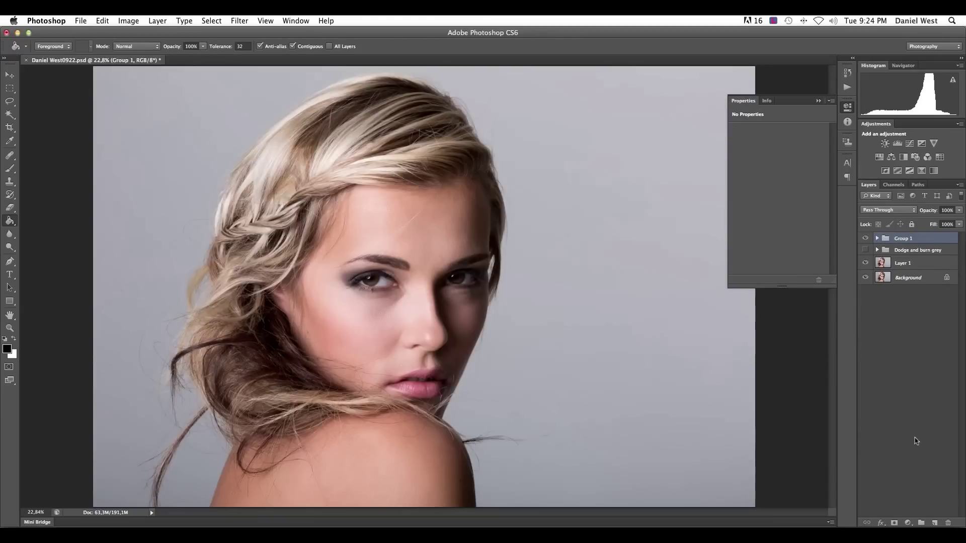
pyautogui.click(922, 523)
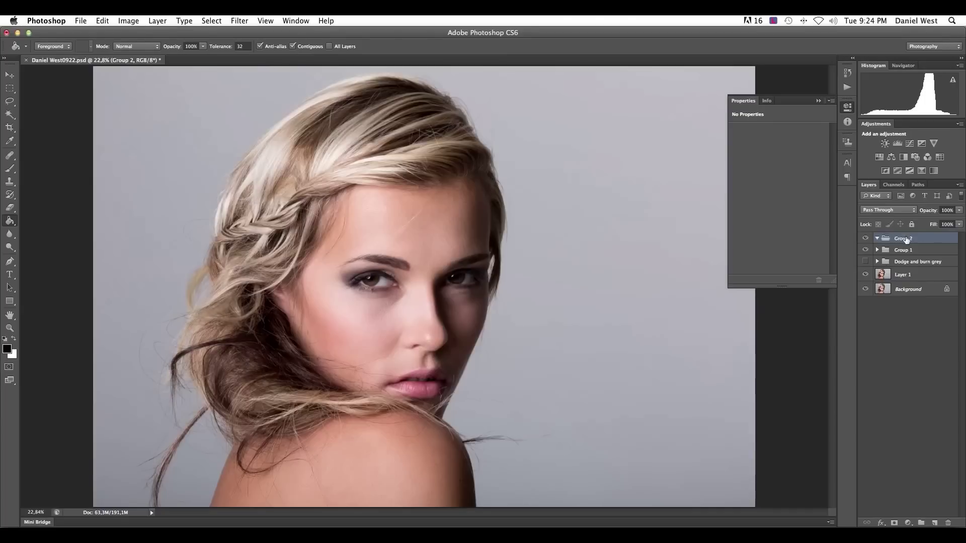
pyautogui.moveTo(886, 242); pyautogui.dragTo(948, 523)
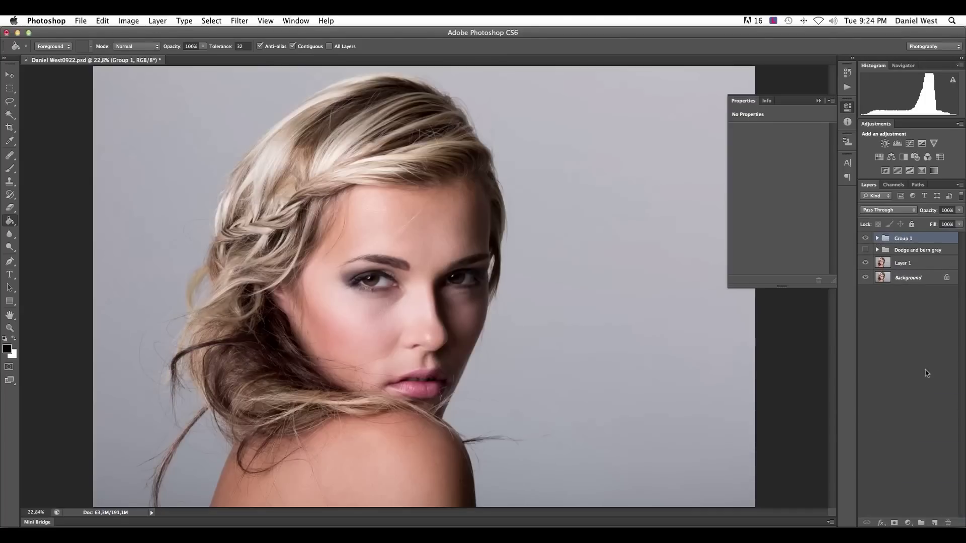
pyautogui.doubleClick(906, 244)
pyautogui.write('Curves')
pyautogui.press('Return')
# Expand the Curves group and set the blend mode of both the Dodge - light and Burn - dark layers to Luminosity
pyautogui.click(878, 239)
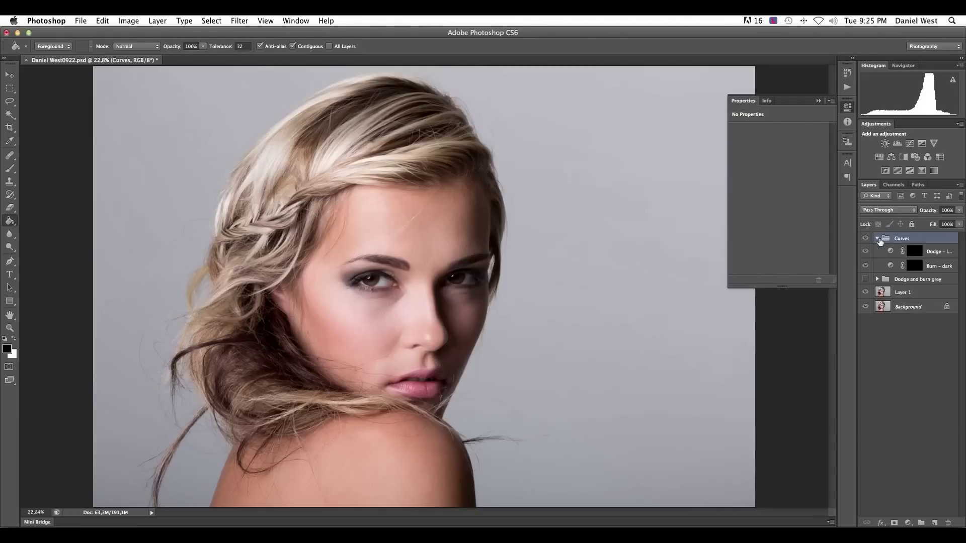
pyautogui.click(894, 253)
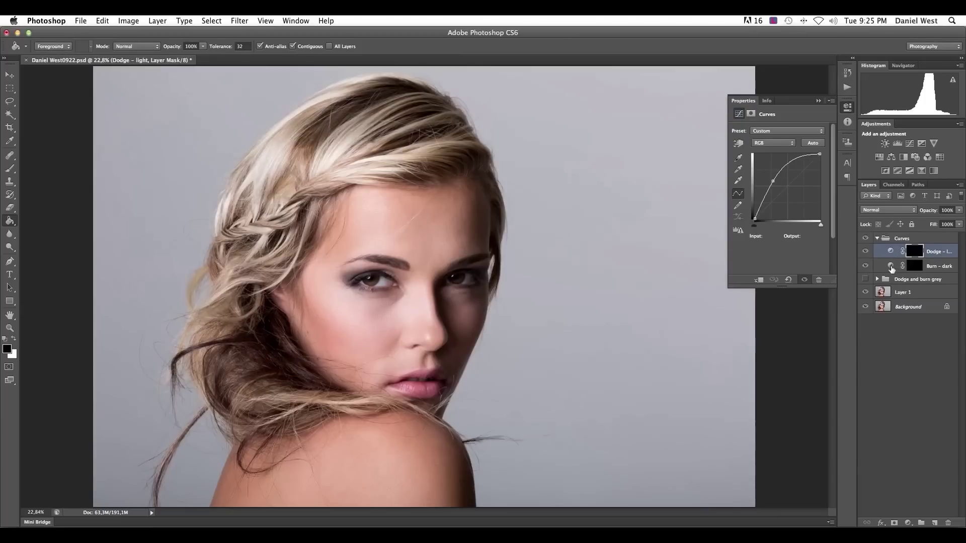
pyautogui.keyDown('shift'); pyautogui.click(896, 267); pyautogui.keyUp('shift')
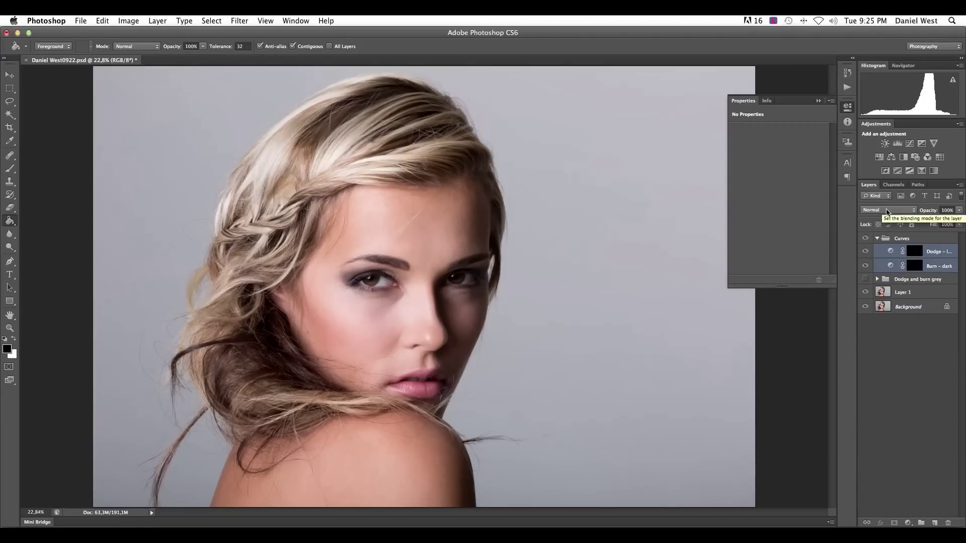
pyautogui.click(887, 211)
pyautogui.click(899, 210)
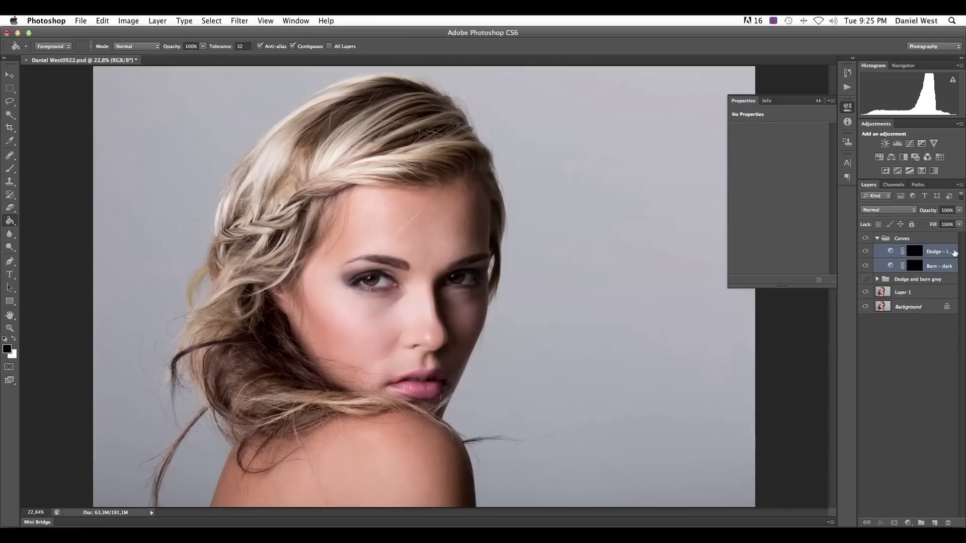
pyautogui.click(892, 212)
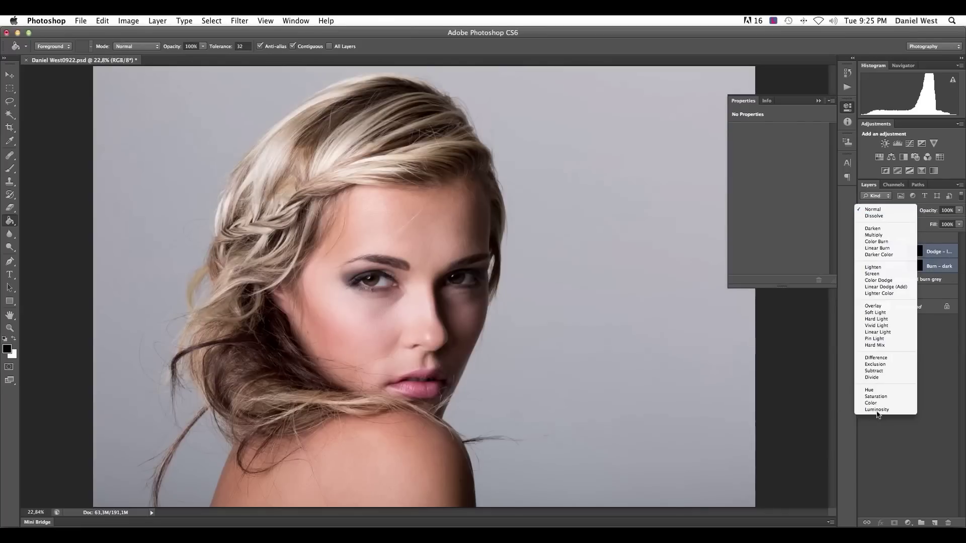
pyautogui.click(877, 409)
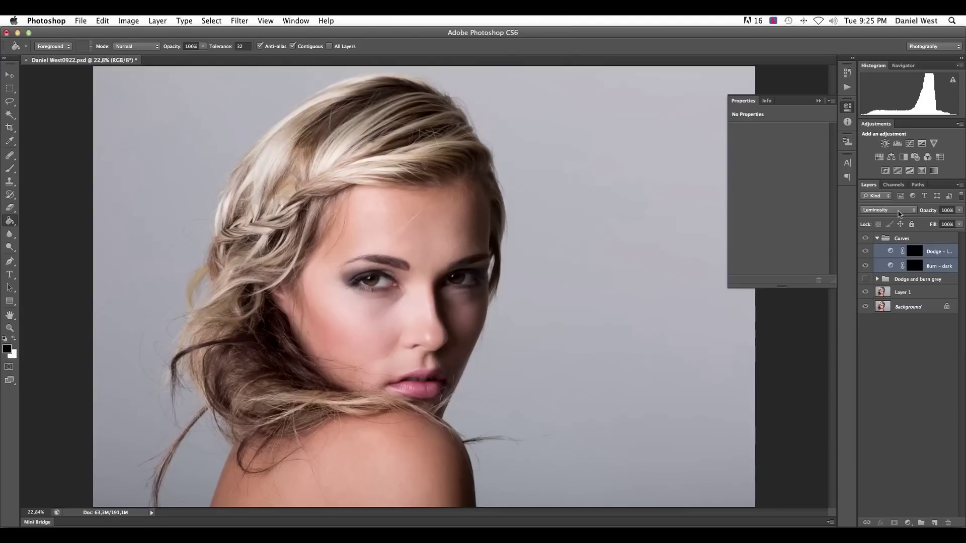
# Check the blend modes of the Curves group and the curves layers inside it
pyautogui.click(872, 211)
pyautogui.click(879, 211)
pyautogui.click(914, 250)
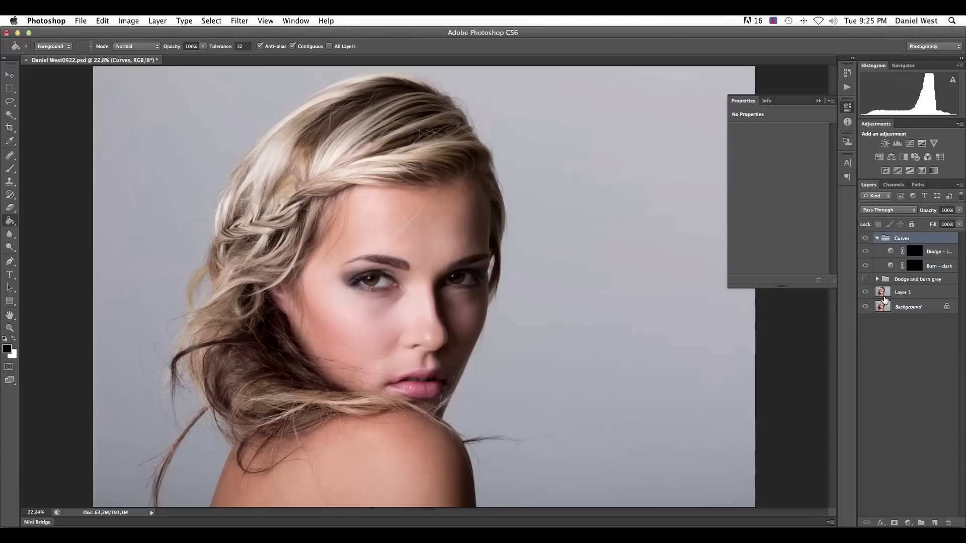
pyautogui.click(889, 211)
pyautogui.click(889, 211)
# Target the Burn - dark layer's mask, ready the Brush tool with white (ffffff) as foreground color, and collapse the curve's properties
pyautogui.click(913, 266)
pyautogui.click(890, 211)
pyautogui.click(890, 210)
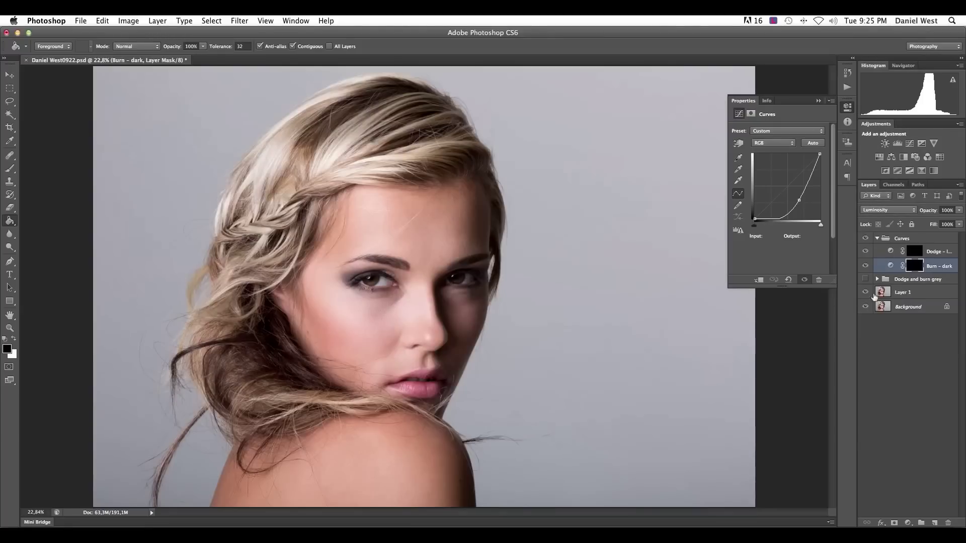
pyautogui.click(9, 169)
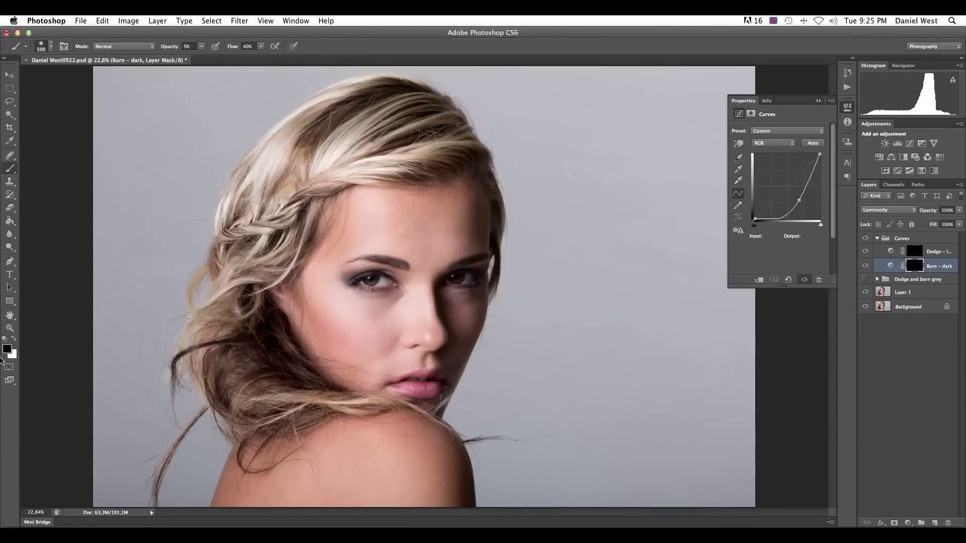
pyautogui.click(13, 341)
pyautogui.click(8, 352)
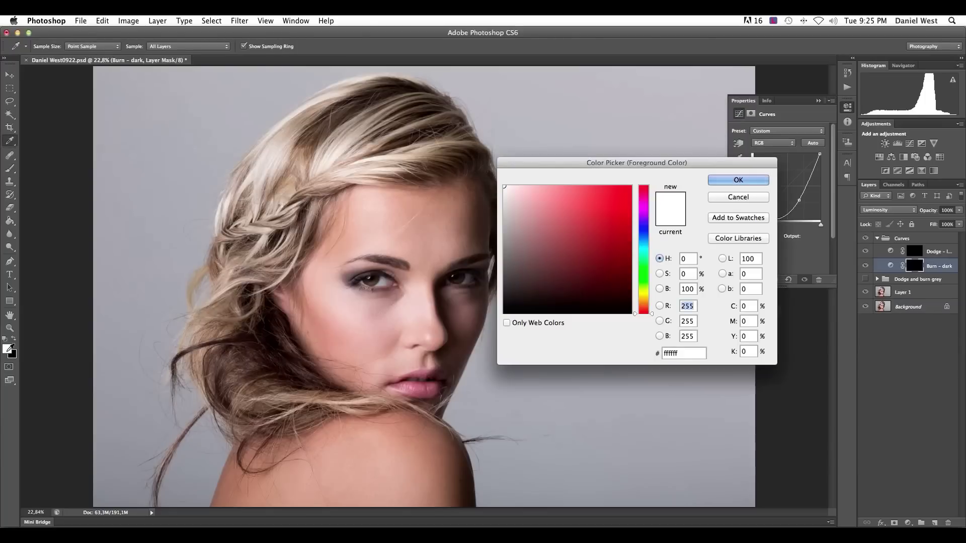
pyautogui.click(711, 180)
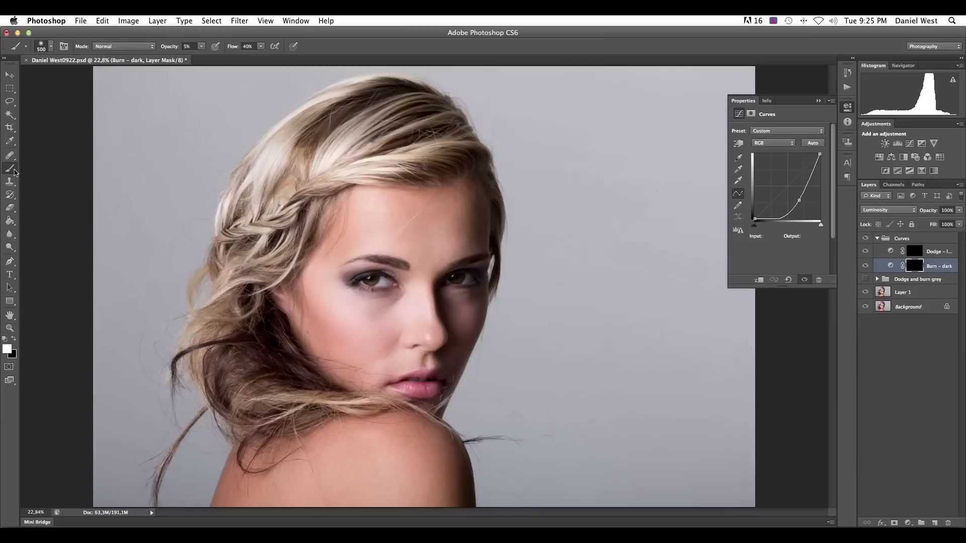
pyautogui.click(819, 101)
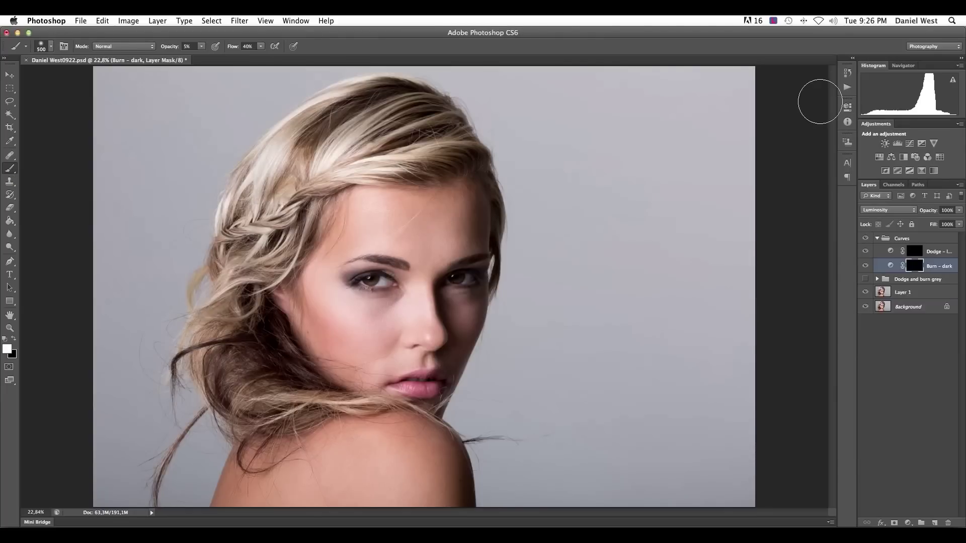
# Darken the shaded side of the forehead and the cheek beside the nose on the Burn - dark mask, using a smaller brush at 5% opacity
pyautogui.press('[')
pyautogui.press('[')
pyautogui.moveTo(948, 276); pyautogui.dragTo(894, 243)
pyautogui.press('[')
pyautogui.moveTo(475, 231)
pyautogui.mouseDown()
pyautogui.moveTo(462, 229)
pyautogui.moveTo(478, 210)
pyautogui.moveTo(479, 237)
pyautogui.moveTo(477, 206)
pyautogui.moveTo(477, 221)
pyautogui.mouseUp()
pyautogui.press('[')
pyautogui.press('[')
pyautogui.moveTo(472, 333)
pyautogui.mouseDown()
pyautogui.moveTo(466, 347)
pyautogui.moveTo(455, 317)
pyautogui.moveTo(448, 330)
pyautogui.mouseUp()
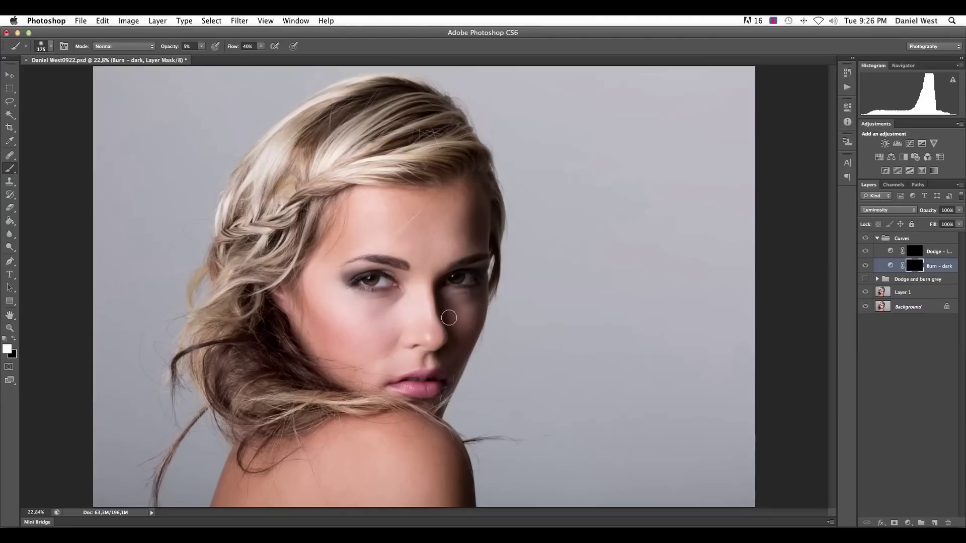
# Enlarge the brush to 300 px and darken the contour below the lit cheekbone and the temple along the hairline
pyautogui.press(']')
pyautogui.press(']')
pyautogui.press(']')
pyautogui.press(']')
pyautogui.press(']')
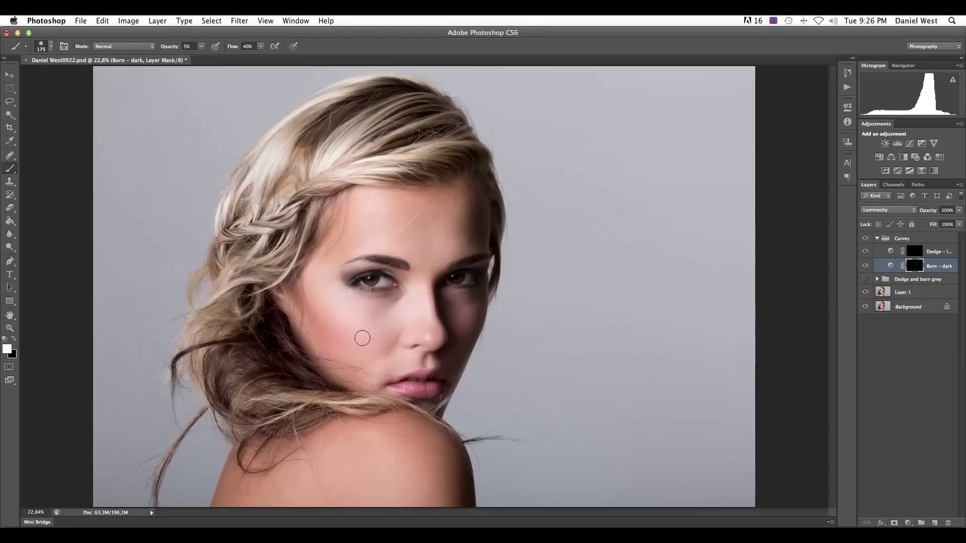
pyautogui.moveTo(319, 317); pyautogui.dragTo(363, 358)
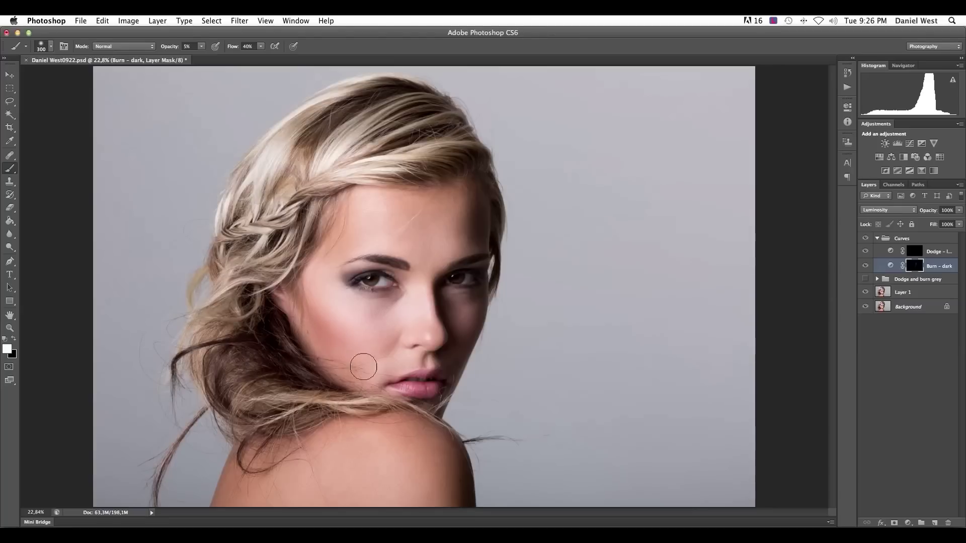
pyautogui.moveTo(335, 220)
pyautogui.mouseDown()
pyautogui.moveTo(342, 201)
pyautogui.moveTo(317, 249)
pyautogui.mouseUp()
# Refine the smaller shadow areas of the face on the Burn - dark mask with brush sizes between about 90 and 125 px
pyautogui.press('[')
pyautogui.press('[')
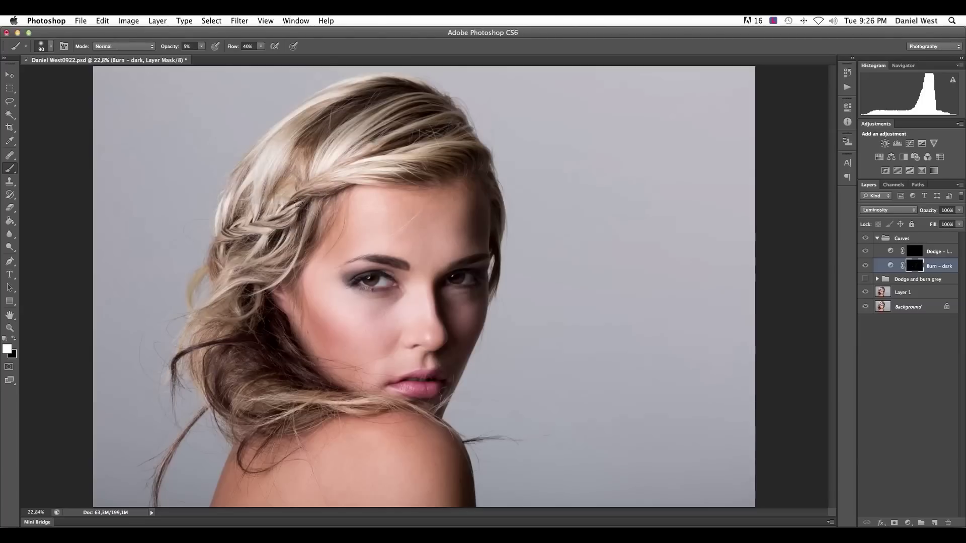
pyautogui.press(']')
pyautogui.press('[')
pyautogui.press('[')
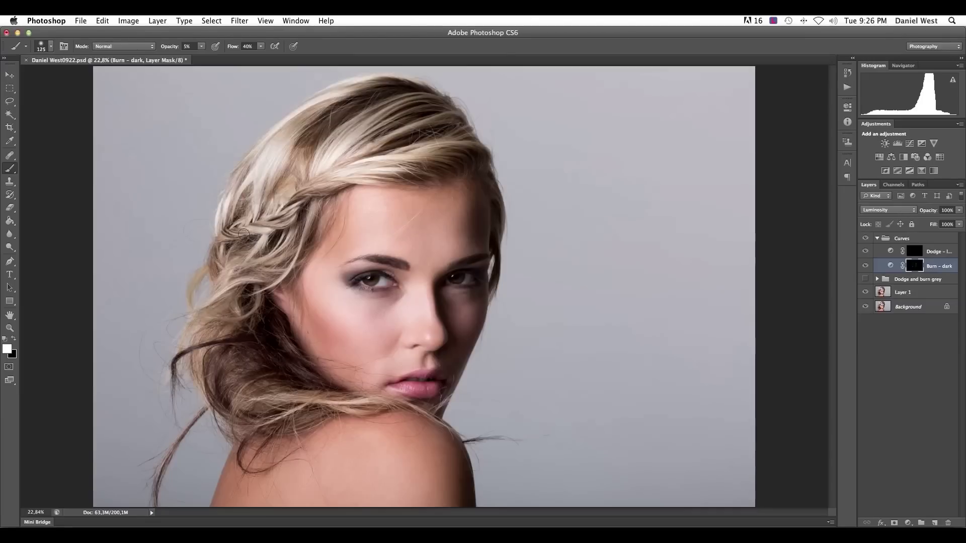
pyautogui.press(']')
pyautogui.press(']')
pyautogui.press(']')
pyautogui.press('[')
pyautogui.press('[')
# Darken the shoulder and the dark hair beside the neck on the Burn - dark mask with brush sizes from 250 to 400 px
pyautogui.press(']')
pyautogui.press(']')
pyautogui.press(']')
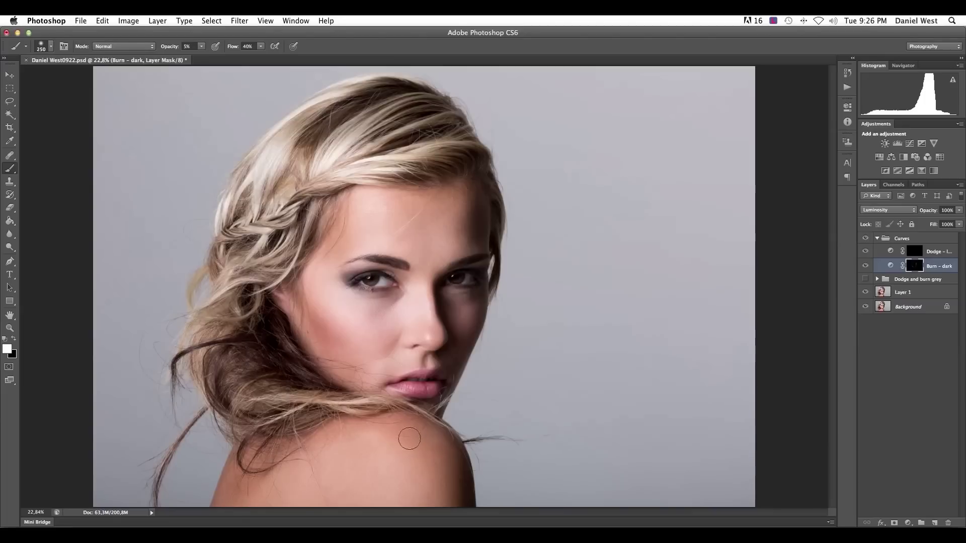
pyautogui.press(']')
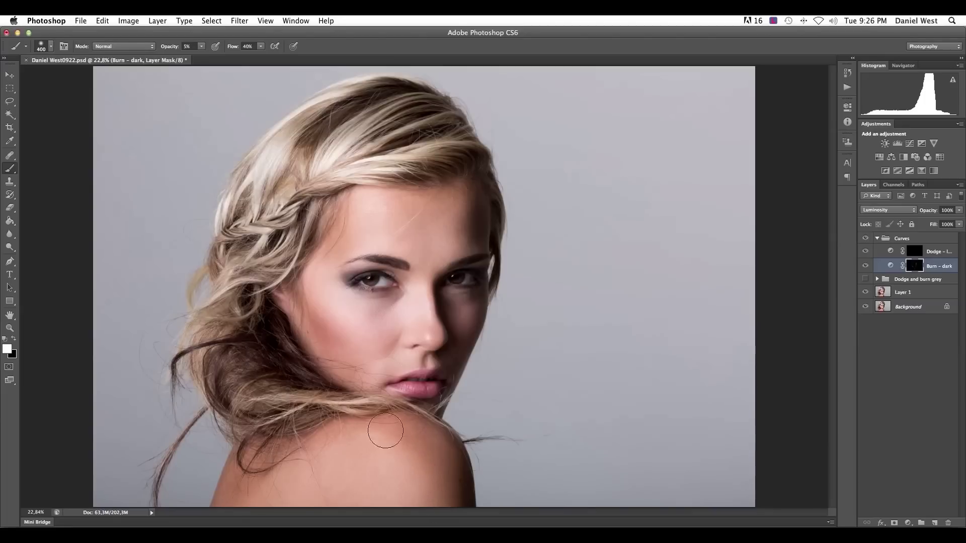
pyautogui.moveTo(228, 384); pyautogui.dragTo(231, 392)
pyautogui.moveTo(269, 335); pyautogui.dragTo(278, 358)
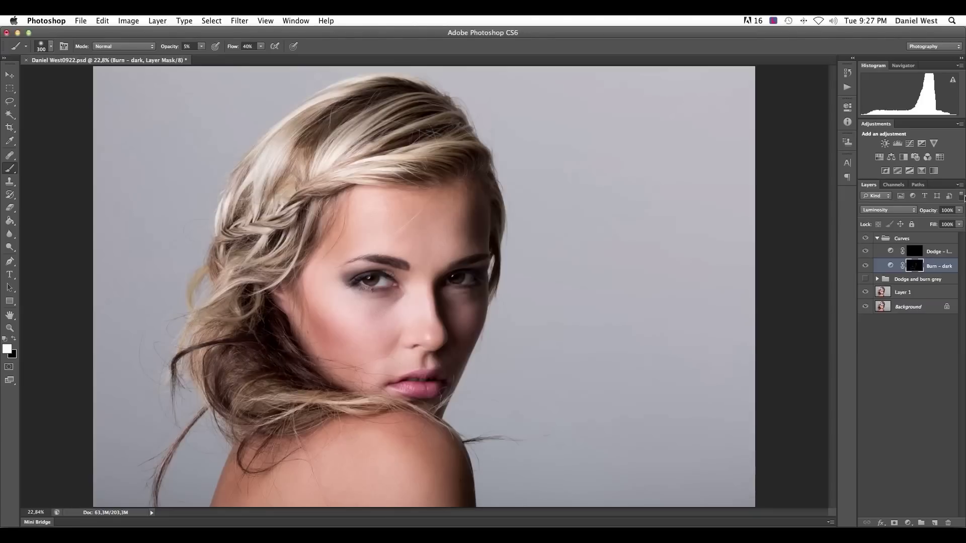
# Compare the portrait with and without the Burn - dark layer
pyautogui.click(865, 266)
pyautogui.click(866, 265)
pyautogui.click(865, 266)
pyautogui.click(866, 266)
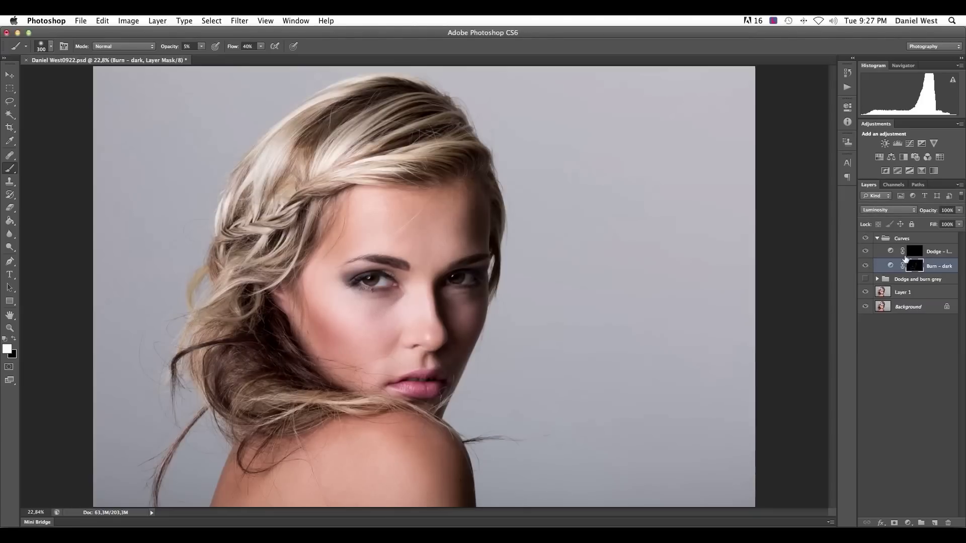
# Target the Dodge - light mask and brighten the forehead, nose and cheek highlights in white at 5% opacity with brushes up to 300 px
pyautogui.click(913, 251)
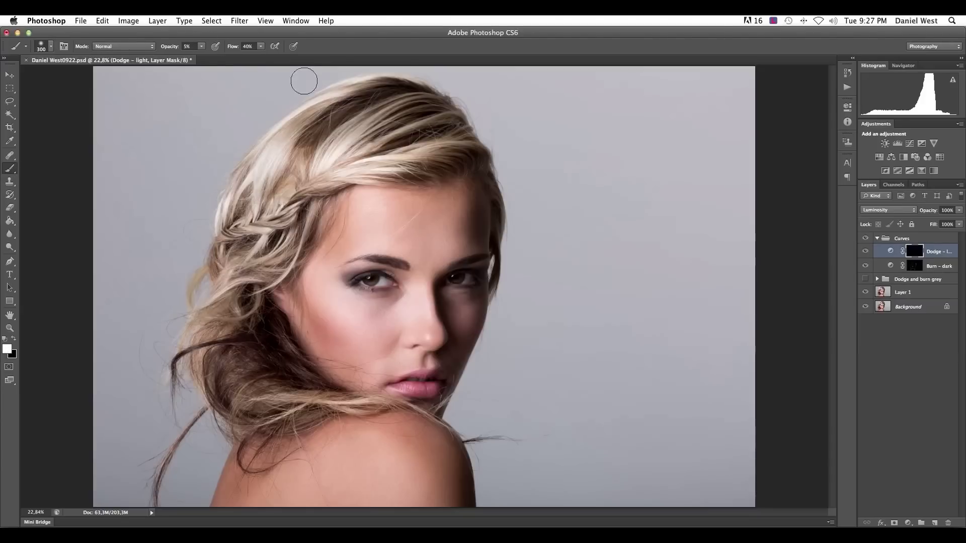
pyautogui.press('[')
pyautogui.press('[')
pyautogui.press('[')
pyautogui.moveTo(452, 248)
pyautogui.mouseDown()
pyautogui.moveTo(475, 245)
pyautogui.moveTo(444, 236)
pyautogui.mouseUp()
pyautogui.press(']')
pyautogui.press(']')
pyautogui.press(']')
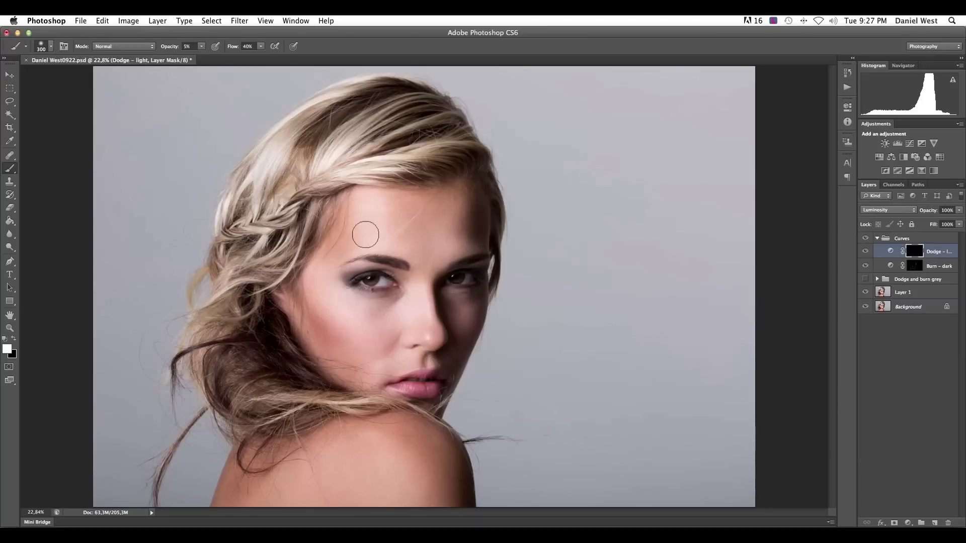
pyautogui.moveTo(432, 337)
pyautogui.mouseDown()
pyautogui.moveTo(424, 279)
pyautogui.moveTo(429, 330)
pyautogui.moveTo(468, 328)
pyautogui.moveTo(454, 304)
pyautogui.moveTo(476, 307)
pyautogui.mouseUp()
pyautogui.press('[')
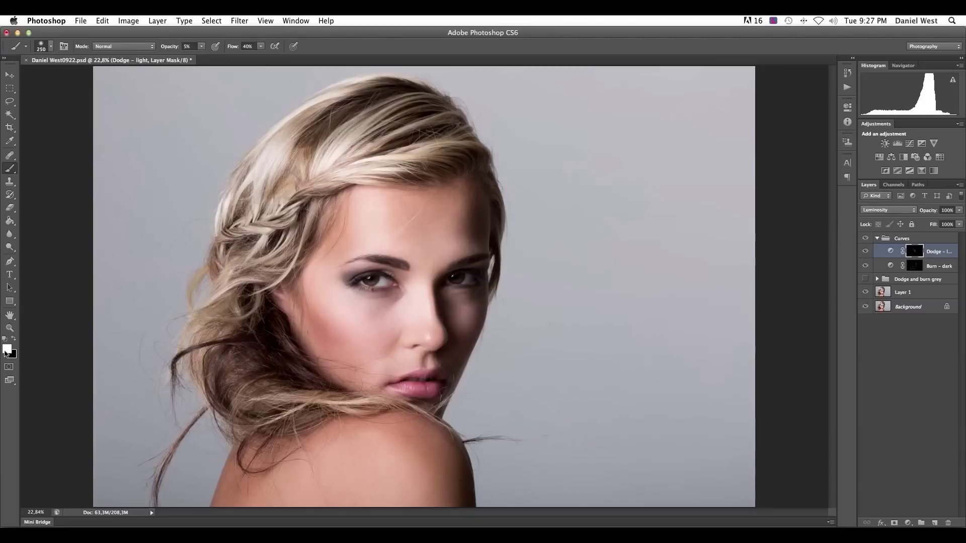
# Try correcting the forehead area of the Dodge - light mask with a 250 px black (000000) brush at 50% opacity
pyautogui.click(5, 351)
pyautogui.click(505, 312)
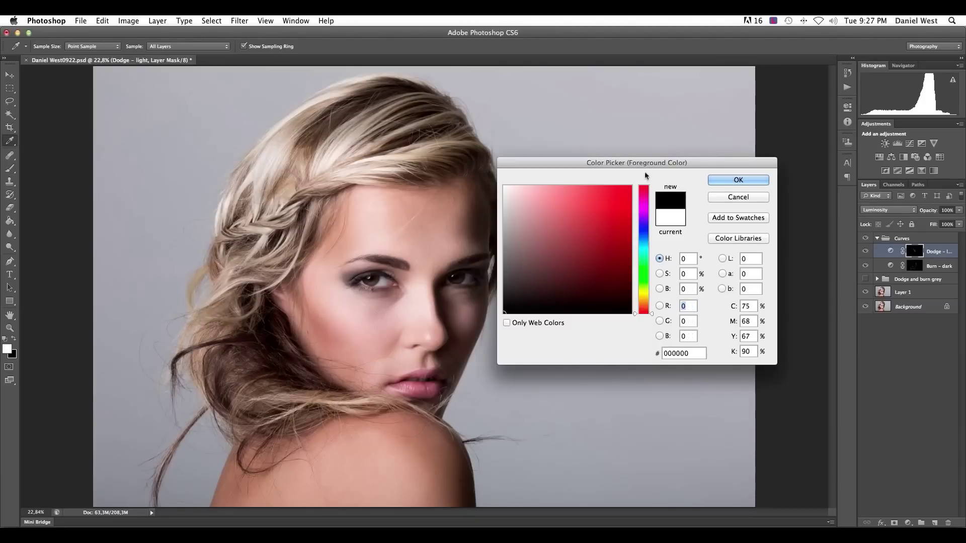
pyautogui.click(738, 180)
pyautogui.press(']')
pyautogui.press(']')
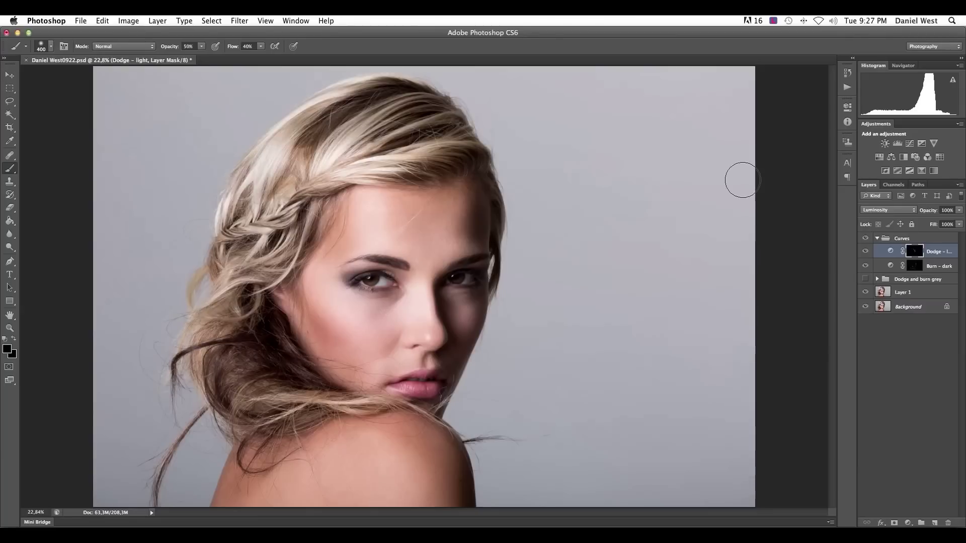
pyautogui.click(202, 47)
pyautogui.click(204, 46)
pyautogui.press('[')
pyautogui.press('[')
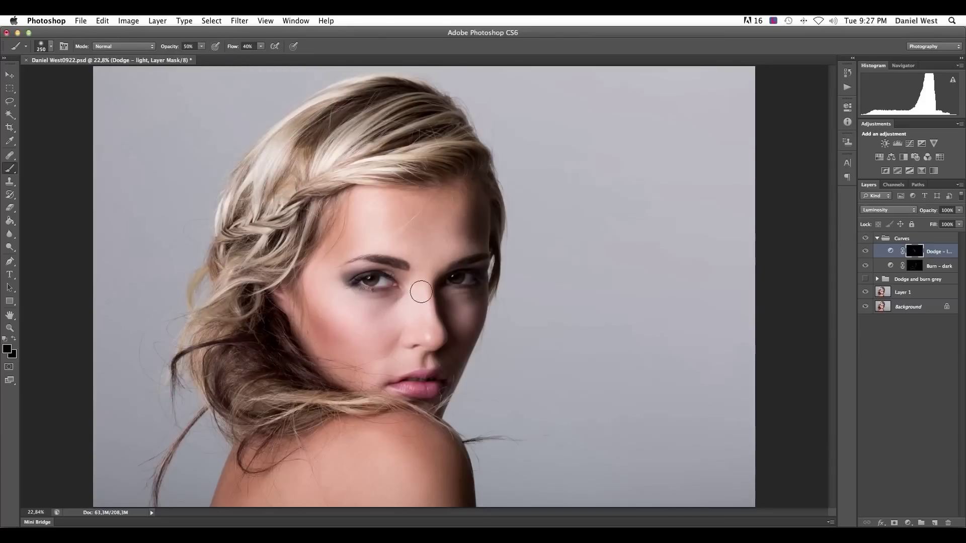
pyautogui.moveTo(432, 229)
pyautogui.mouseDown()
pyautogui.moveTo(472, 305)
pyautogui.moveTo(448, 358)
pyautogui.moveTo(455, 146)
pyautogui.moveTo(473, 172)
pyautogui.mouseUp()
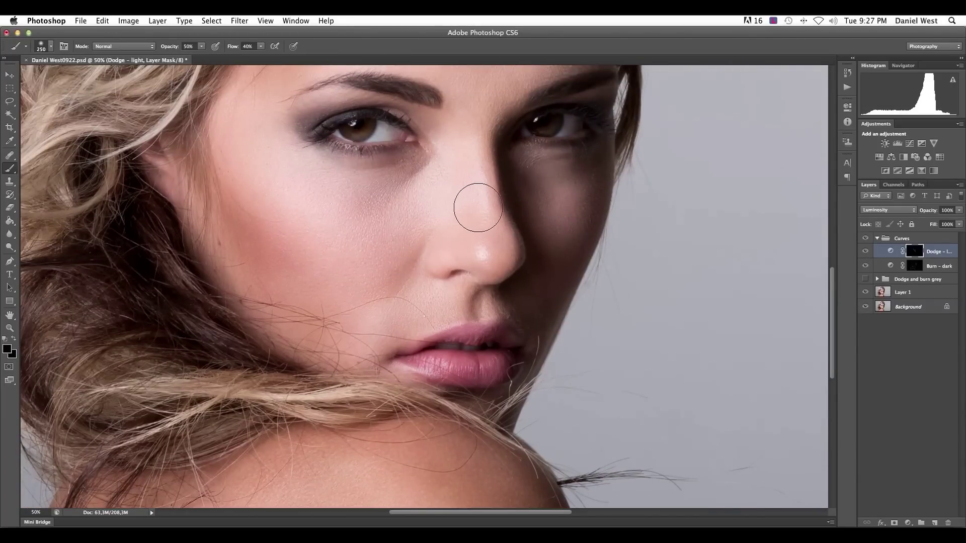
# Restore the white brush at 5% opacity and brighten the bridge of the nose with a brush of about 125 px
pyautogui.scroll(3, 412, 184)
pyautogui.click(203, 46)
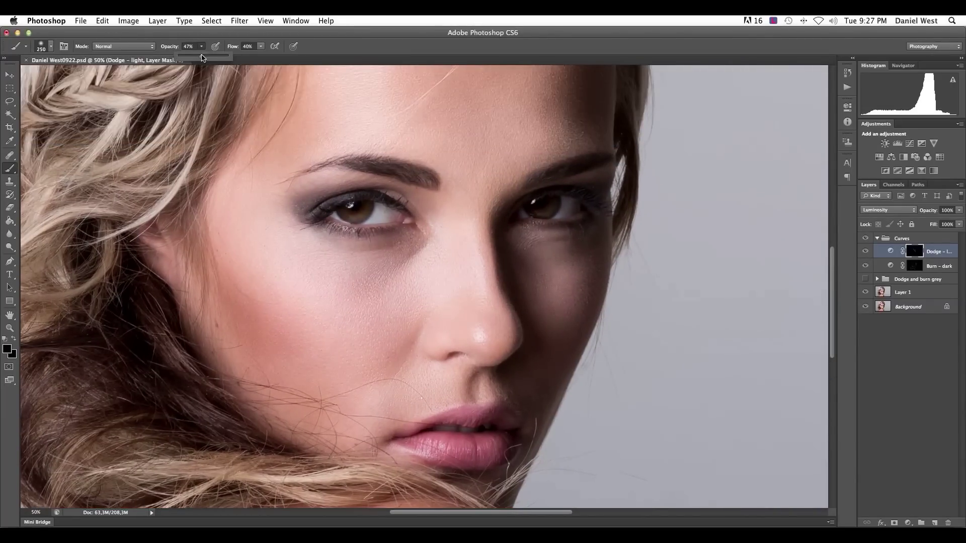
pyautogui.moveTo(183, 61); pyautogui.dragTo(182, 60)
pyautogui.write('5')
pyautogui.press('[')
pyautogui.press('[')
pyautogui.press('[')
pyautogui.press('[')
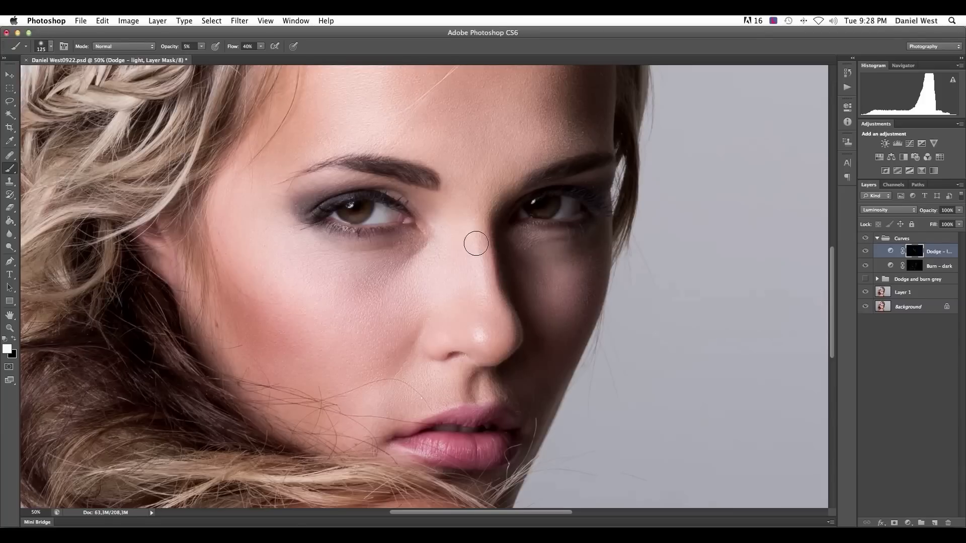
pyautogui.press('[')
# Enlarge the brush to 250 px and brighten the lit cheek below the eye on the Dodge - light mask
pyautogui.press(']')
pyautogui.press(']')
pyautogui.press(']')
pyautogui.press(']')
pyautogui.press(']')
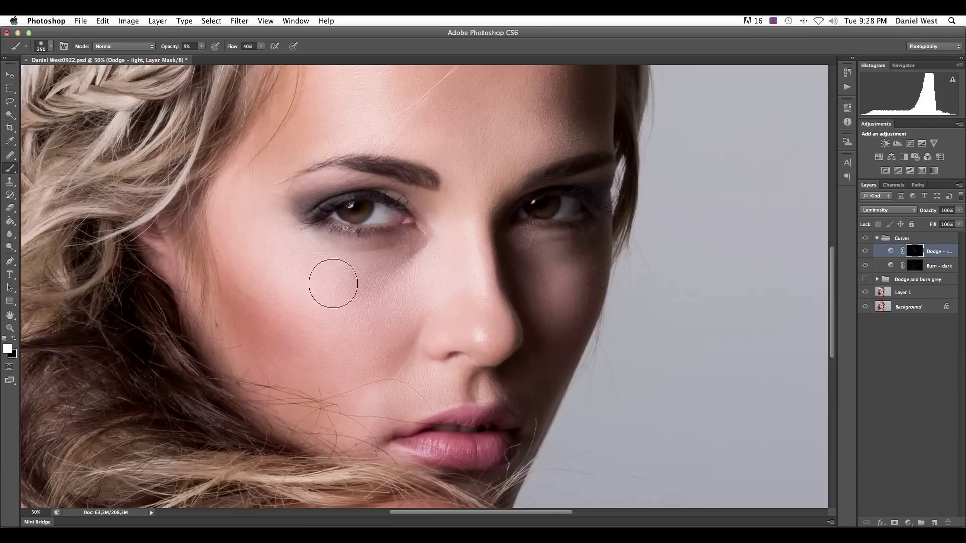
pyautogui.moveTo(288, 257)
pyautogui.mouseDown()
pyautogui.moveTo(248, 202)
pyautogui.moveTo(351, 342)
pyautogui.mouseUp()
pyautogui.moveTo(392, 389); pyautogui.dragTo(405, 238)
# Brighten the skin above the upper lip with a 150 px brush and the lips with a 90 px brush
pyautogui.press('[')
pyautogui.press('[')
pyautogui.press('[')
pyautogui.press('[')
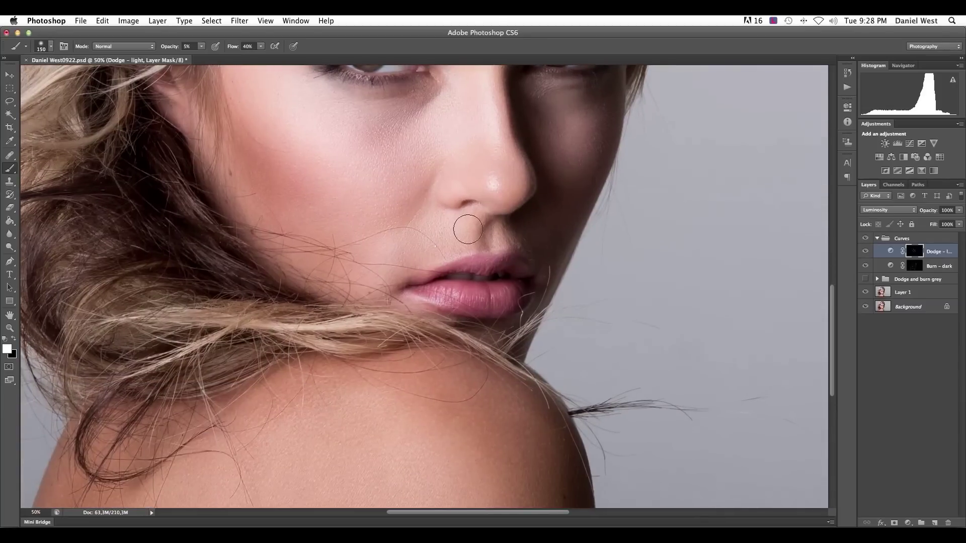
pyautogui.press('[')
pyautogui.press('[')
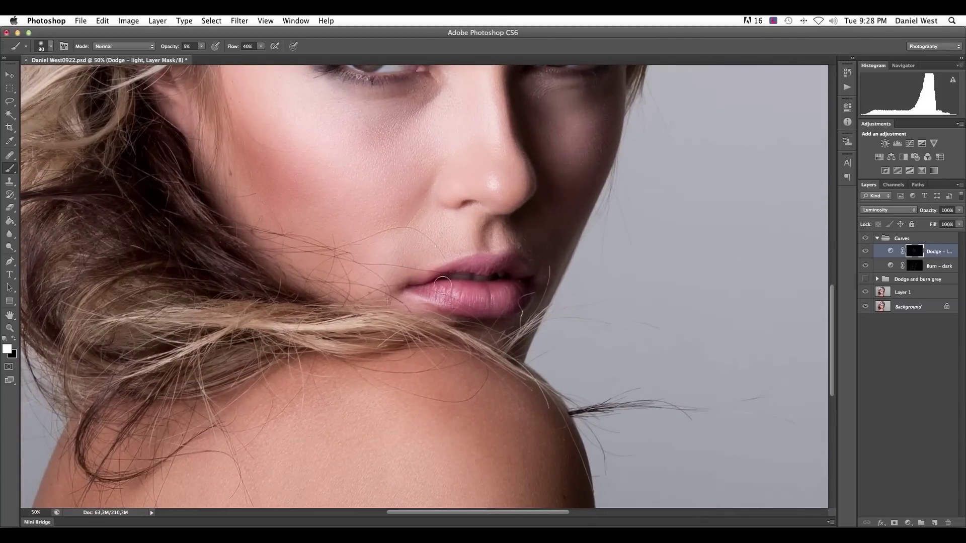
# Brighten the lit skin of the shoulder on the Dodge - light mask with brush sizes from 300 to 500 px
pyautogui.press(']')
pyautogui.press(']')
pyautogui.press(']')
pyautogui.press(']')
pyautogui.scroll(-10, 390, 181)
pyautogui.press(']')
pyautogui.press(']')
pyautogui.press(']')
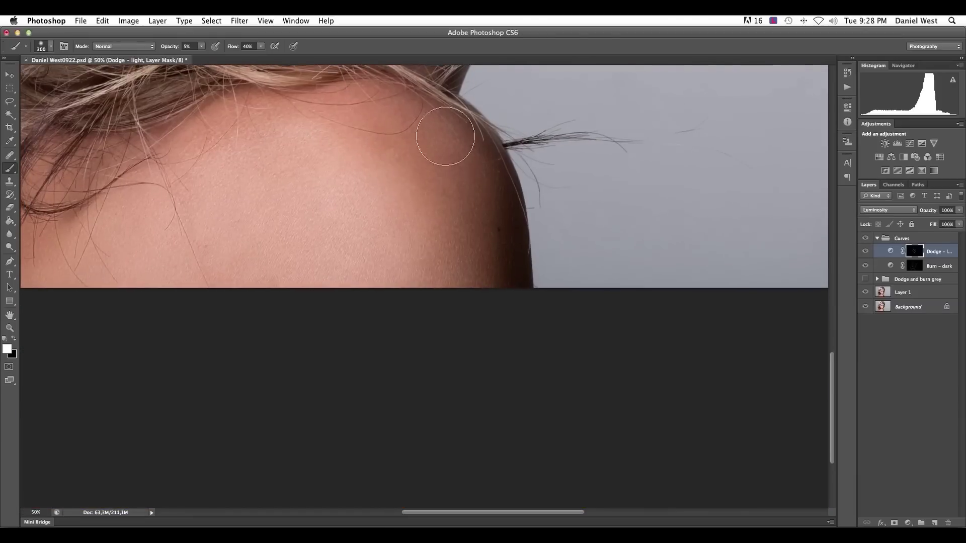
pyautogui.moveTo(383, 171)
pyautogui.mouseDown()
pyautogui.moveTo(323, 198)
pyautogui.moveTo(319, 287)
pyautogui.moveTo(343, 243)
pyautogui.moveTo(343, 188)
pyautogui.moveTo(340, 255)
pyautogui.moveTo(353, 248)
pyautogui.moveTo(286, 267)
pyautogui.mouseUp()
pyautogui.press(']')
pyautogui.press(']')
pyautogui.moveTo(132, 160); pyautogui.dragTo(410, 183)
pyautogui.press('[')
pyautogui.press('[')
pyautogui.press('[')
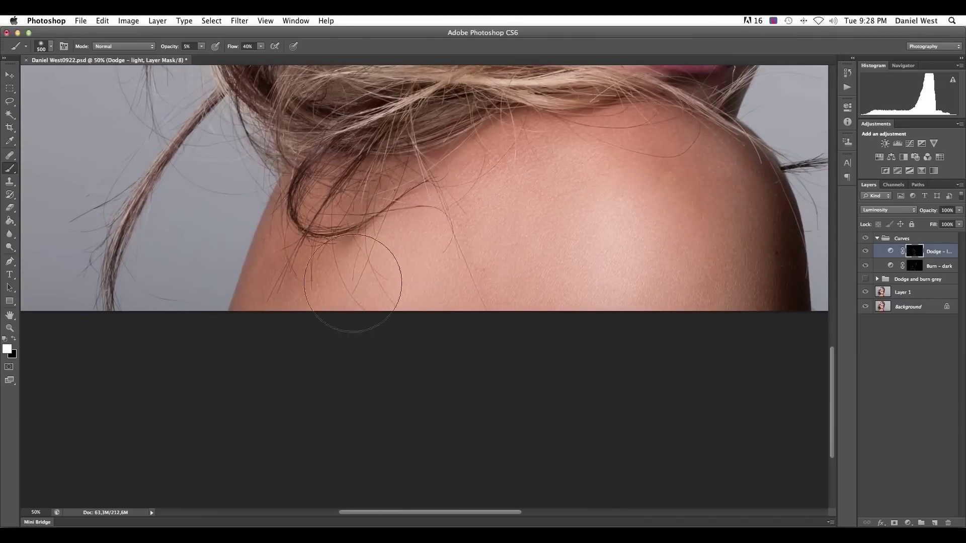
# Reduce the brush to 300 px and brighten the upper part of the lit shoulder on the Dodge - light mask
pyautogui.press('[')
pyautogui.press('[')
pyautogui.press('[')
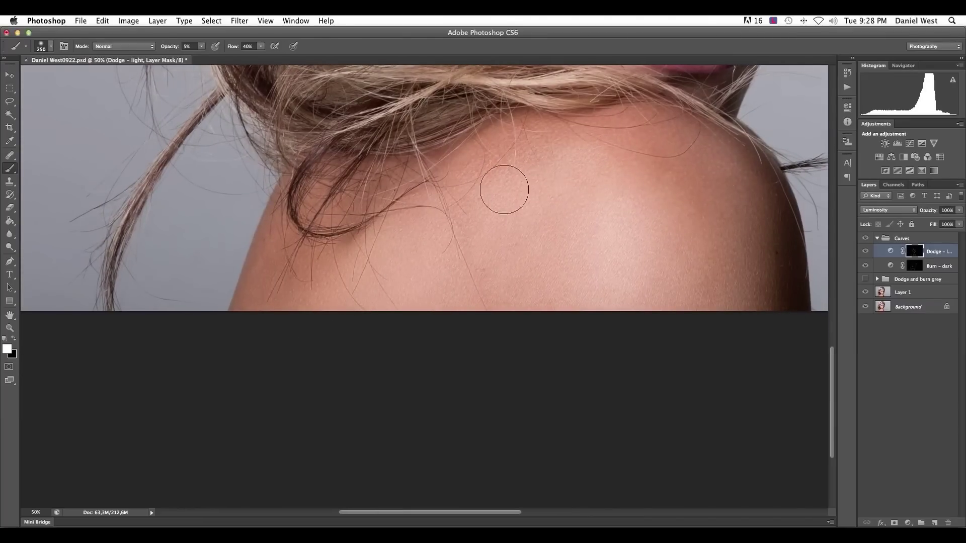
pyautogui.press(']')
pyautogui.moveTo(661, 219); pyautogui.dragTo(581, 163)
# Reduce the brush to 50 px and raise its opacity to 10% for fine dodging on the face
pyautogui.scroll(5, 581, 163)
pyautogui.hscroll(2, 581, 163)
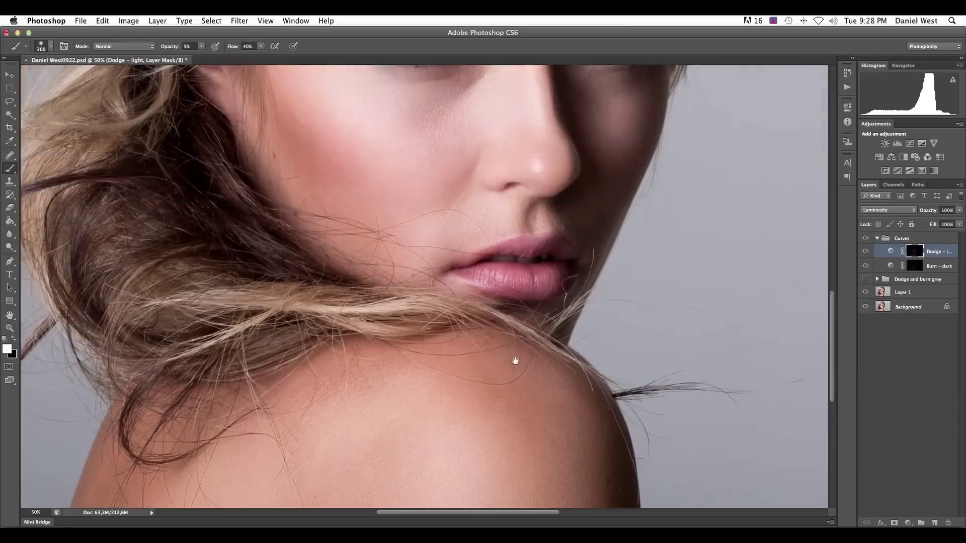
pyautogui.press('[')
pyautogui.press('[')
pyautogui.press('[')
pyautogui.press('[')
pyautogui.press('[')
pyautogui.press('[')
pyautogui.press('[')
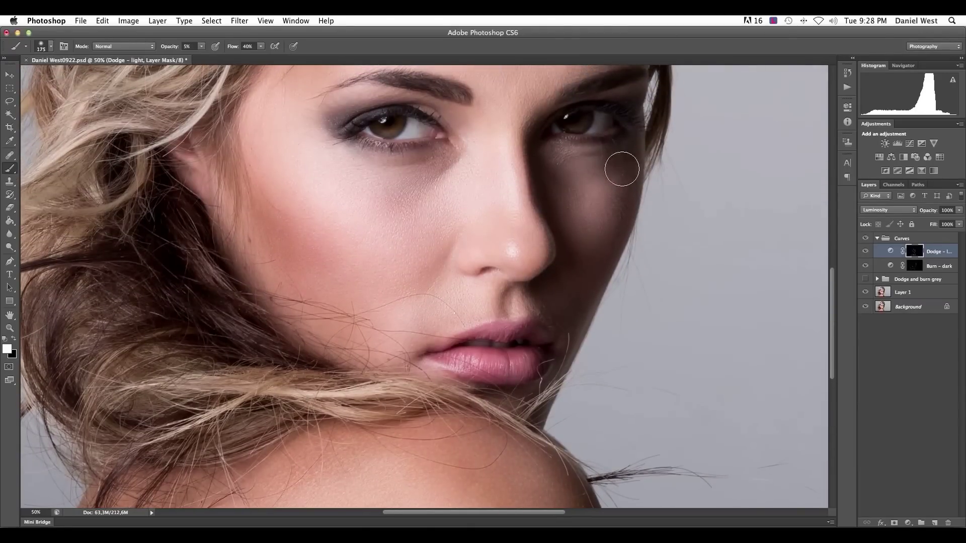
pyautogui.scroll(3, 481, 310)
pyautogui.scroll(3, 482, 309)
pyautogui.hscroll(-1, 481, 309)
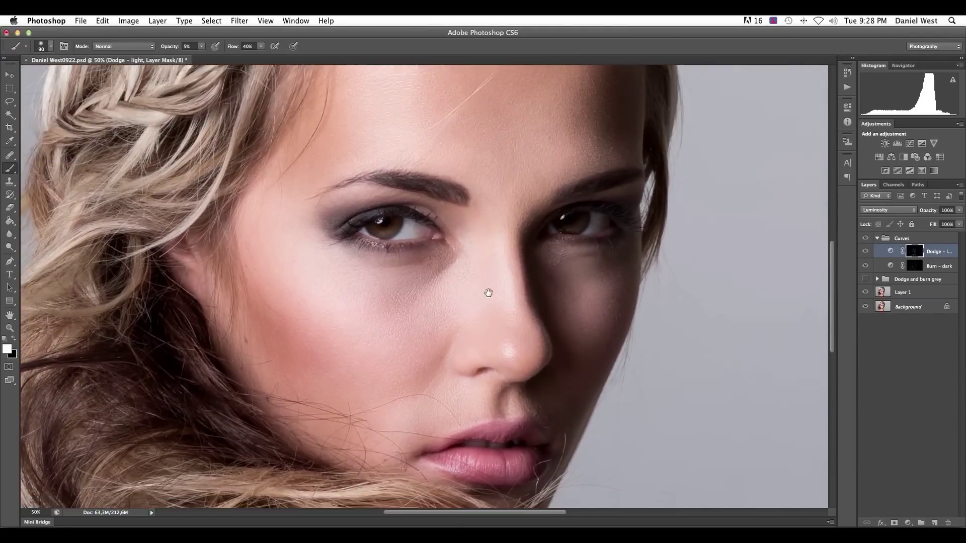
pyautogui.press('1')
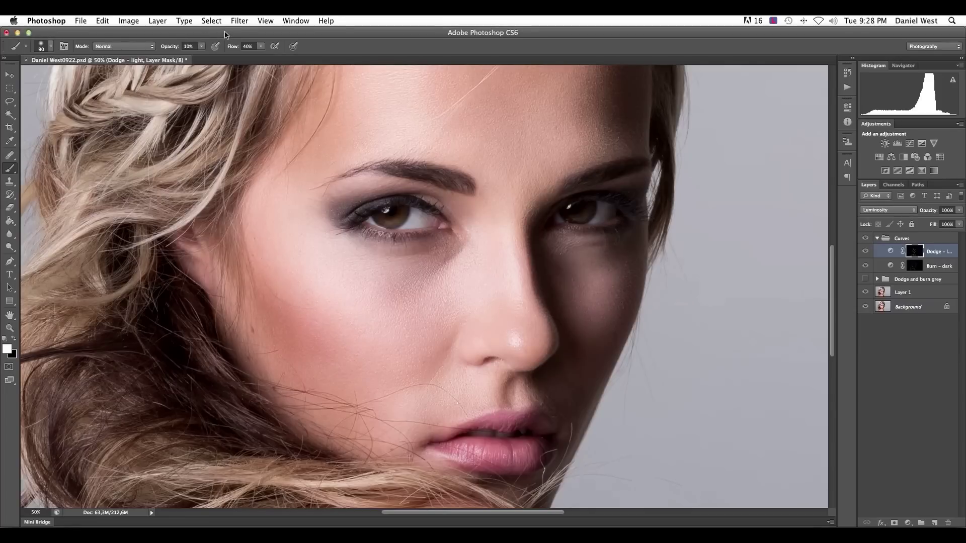
pyautogui.press('[')
pyautogui.press('[')
# Collapse the Curves group and toggle its visibility repeatedly to compare the whole portrait before and after the retouch
pyautogui.press('super+0')
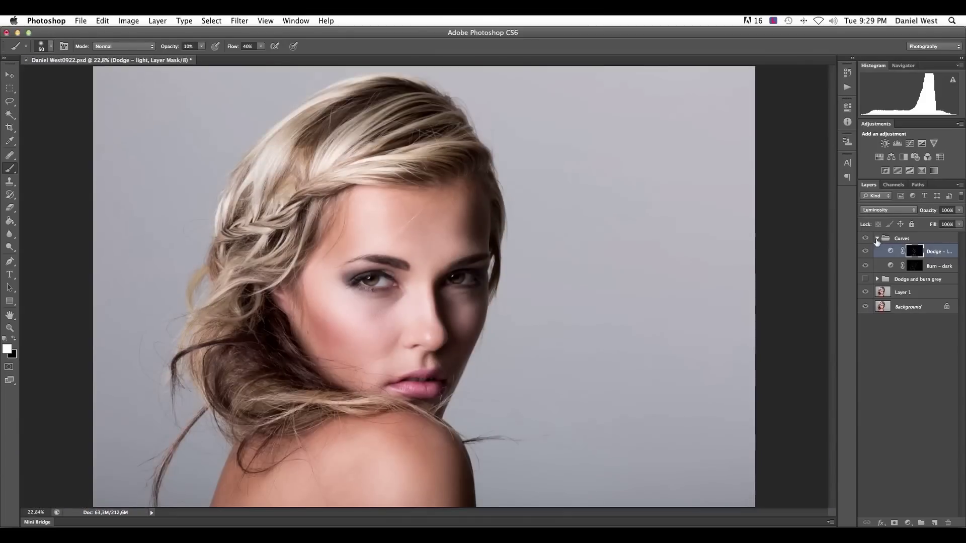
pyautogui.click(877, 239)
pyautogui.click(866, 239)
pyautogui.click(866, 239)
pyautogui.click(866, 239)
pyautogui.click(866, 239)
pyautogui.click(866, 239)
pyautogui.click(866, 239)
pyautogui.click(866, 239)
pyautogui.click(865, 239)
pyautogui.click(866, 239)
pyautogui.click(866, 239)
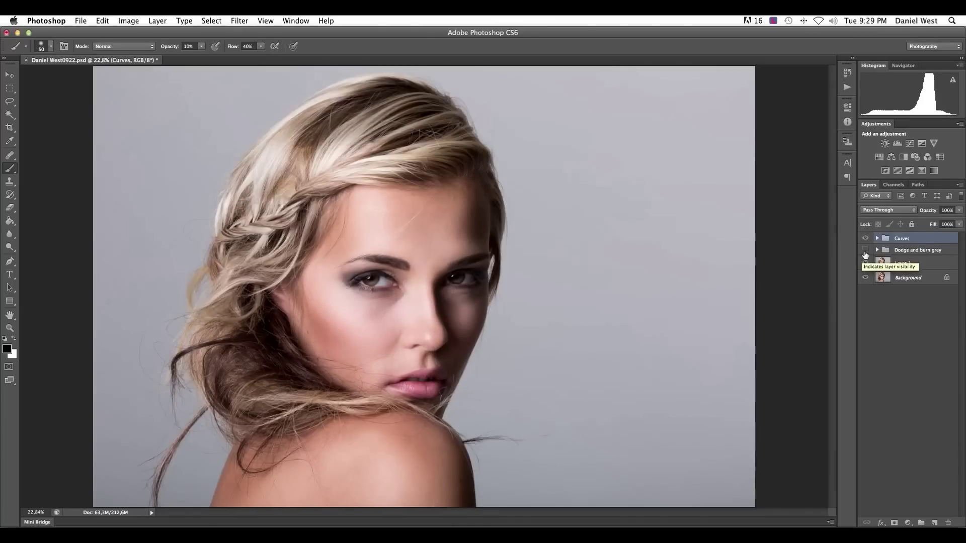
# Show the Dodge and burn grey group briefly to check its effect on the portrait, and hide it again
pyautogui.click(866, 250)
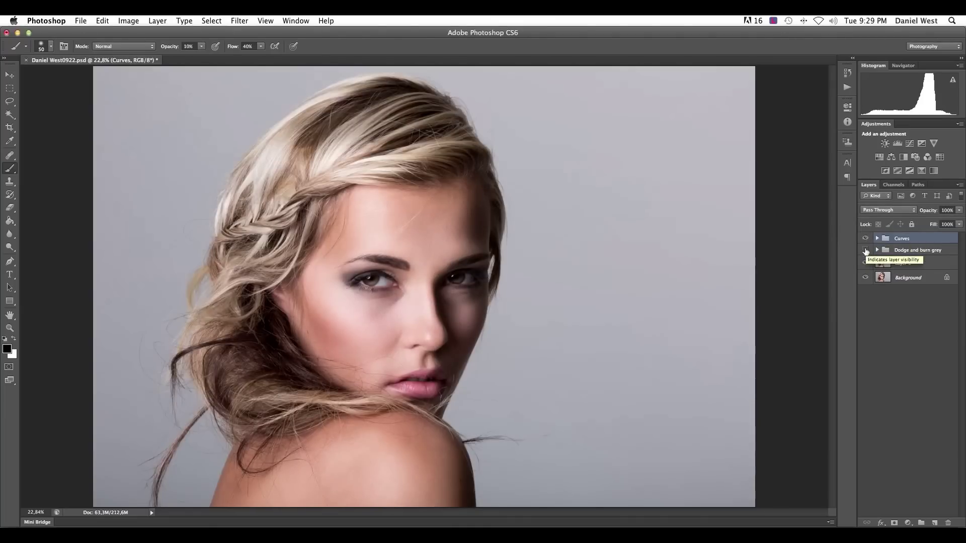
pyautogui.click(866, 251)
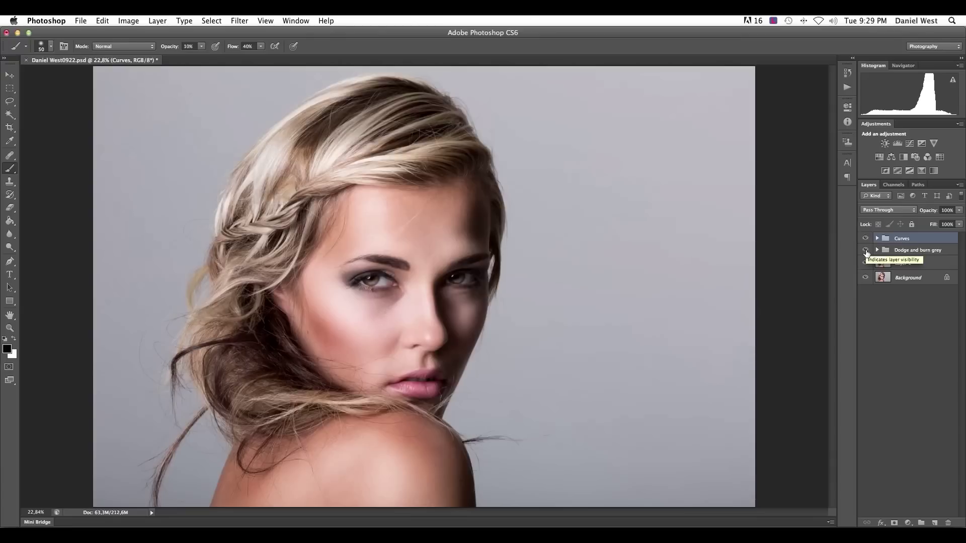
pyautogui.click(866, 251)
# Switch the Curves group off and on with the grey group hidden to review its effect, leaving Curves shown
pyautogui.click(867, 238)
pyautogui.click(866, 239)
pyautogui.click(867, 240)
pyautogui.click(866, 240)
pyautogui.click(866, 239)
pyautogui.click(866, 239)
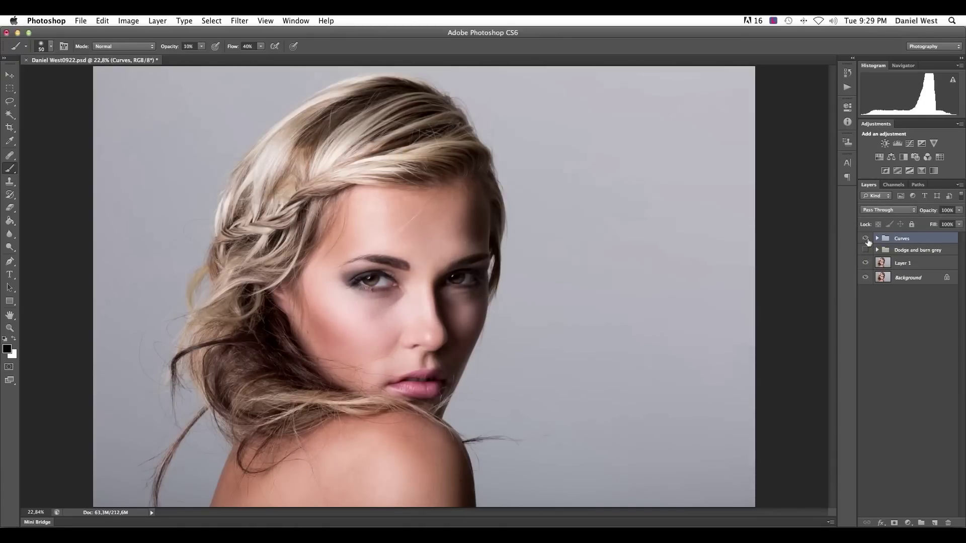